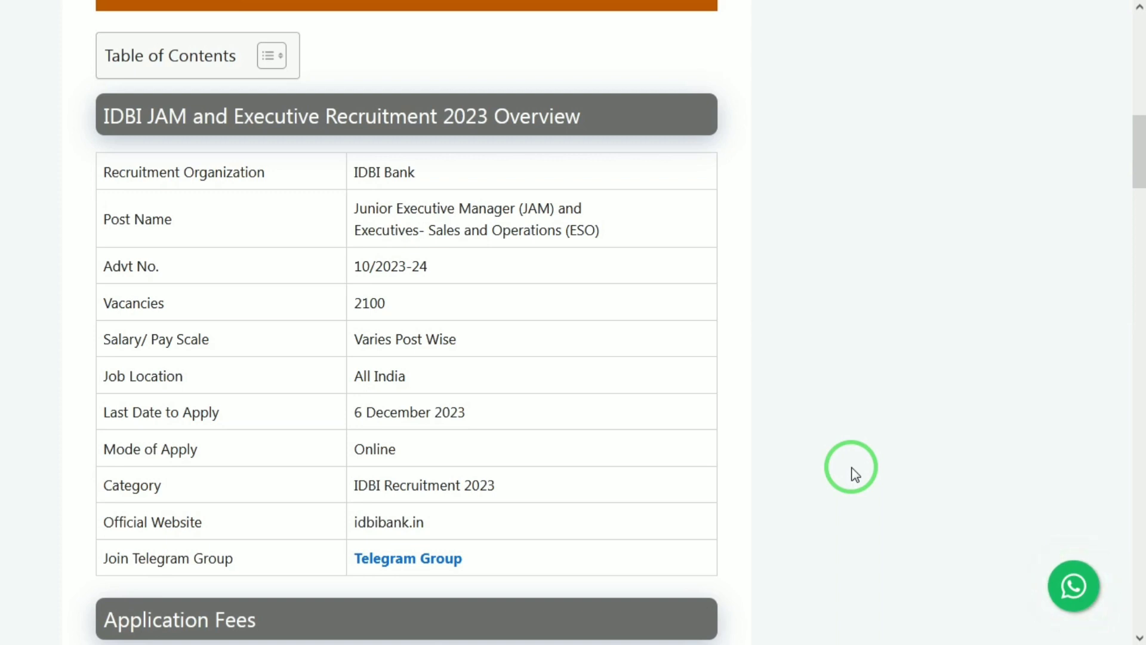
- Read down the IDBI JAM/Executive 2023 article to How to Apply, then switch to the IDBI login tab
{"action": "scroll", "coordinate": [855, 474], "scroll_direction": "down", "scroll_amount": 1}
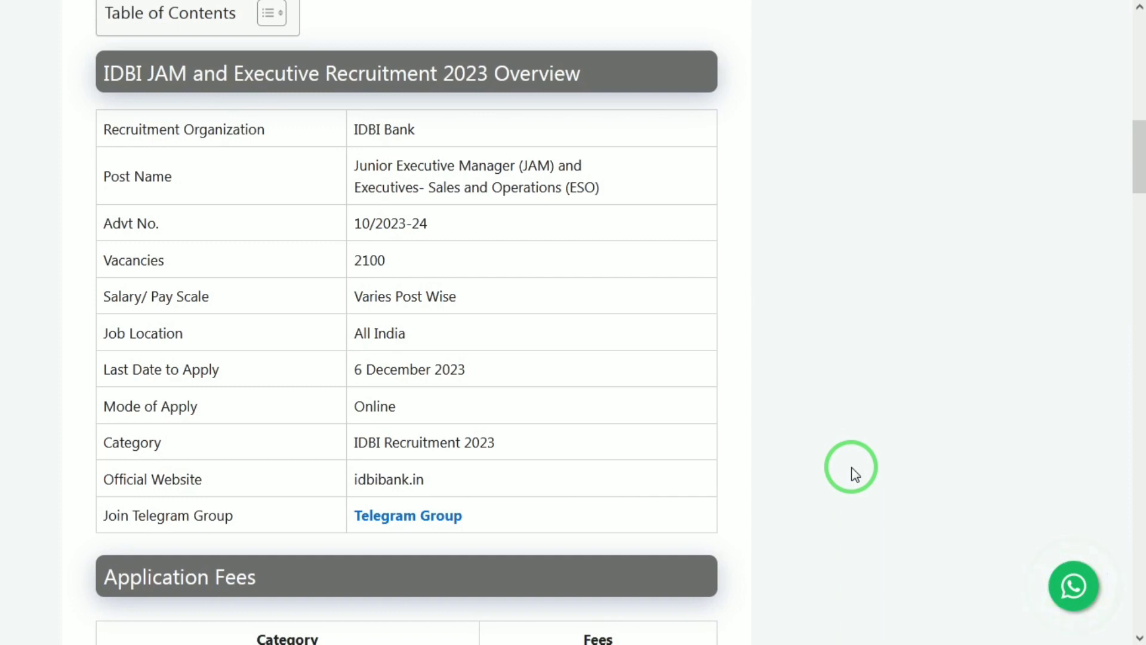
{"action": "scroll", "coordinate": [854, 474], "scroll_direction": "down", "scroll_amount": 1}
{"action": "scroll", "coordinate": [855, 474], "scroll_direction": "down", "scroll_amount": 1}
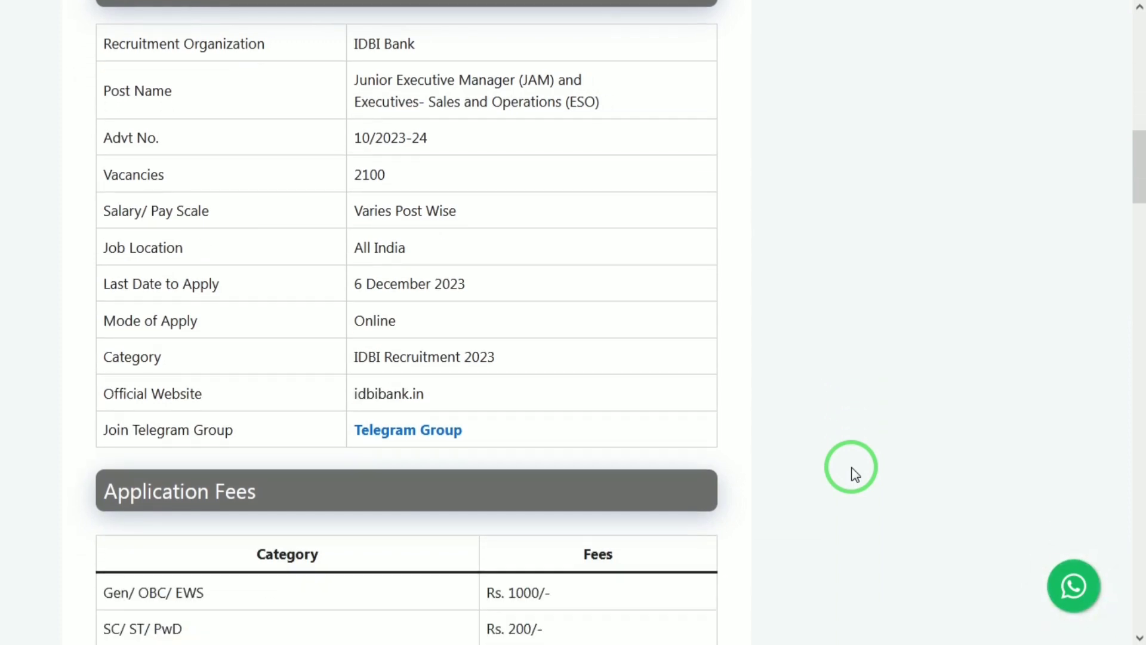
{"action": "scroll", "coordinate": [854, 474], "scroll_direction": "down", "scroll_amount": 4}
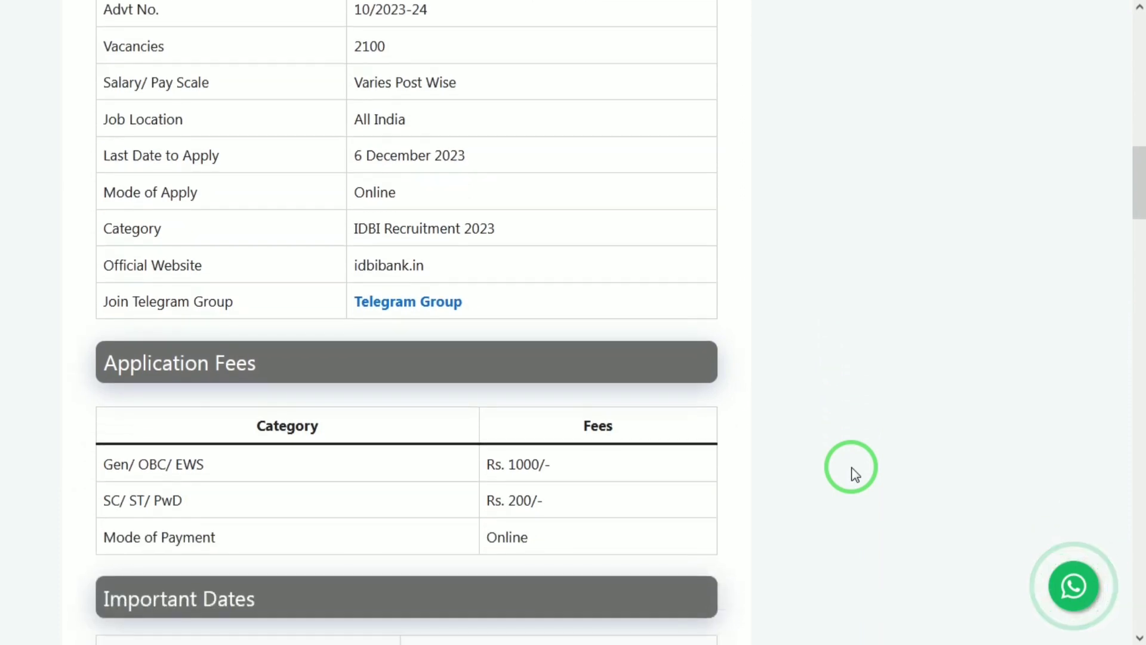
{"action": "scroll", "coordinate": [855, 474], "scroll_direction": "down", "scroll_amount": 2}
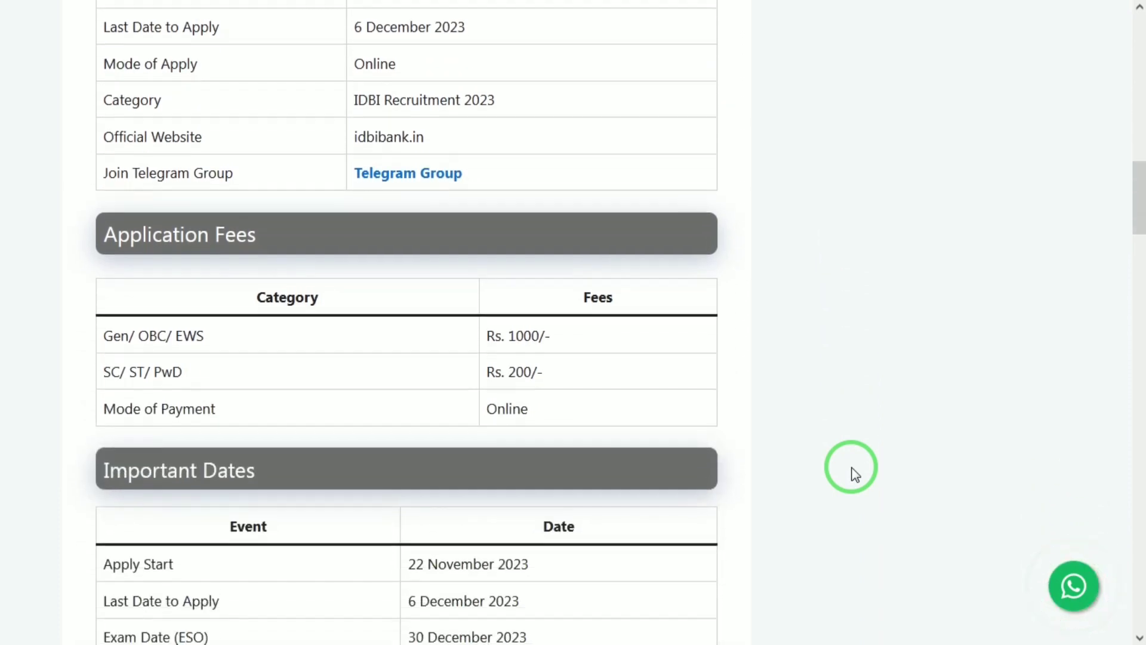
{"action": "scroll", "coordinate": [855, 475], "scroll_direction": "down", "scroll_amount": 1}
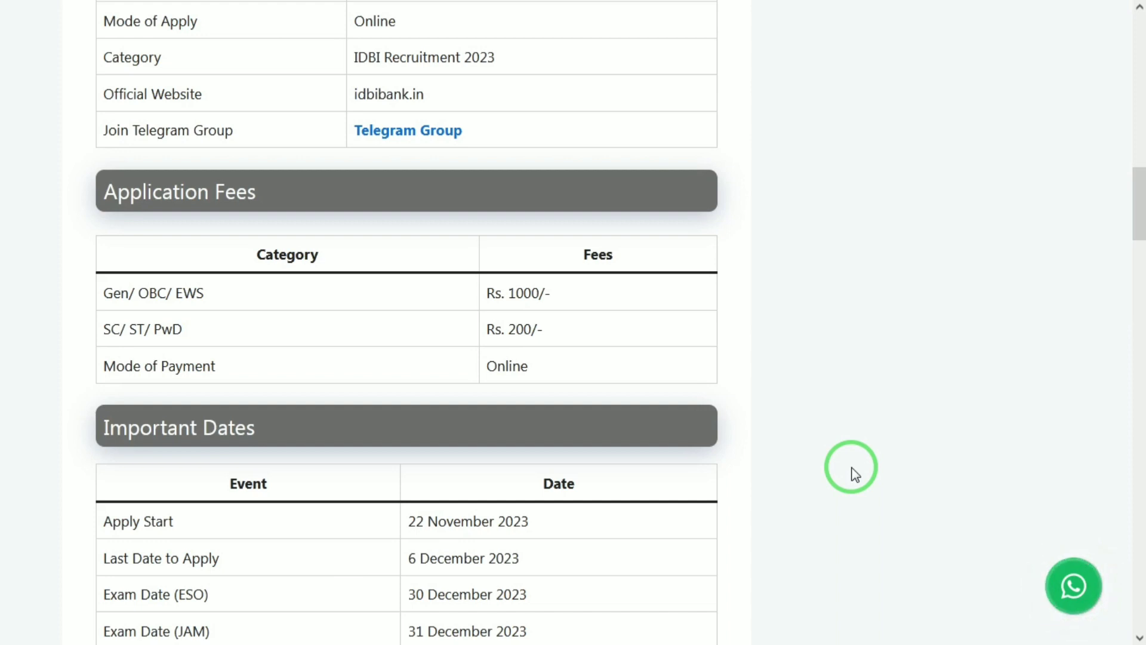
{"action": "scroll", "coordinate": [855, 474], "scroll_direction": "down", "scroll_amount": 4}
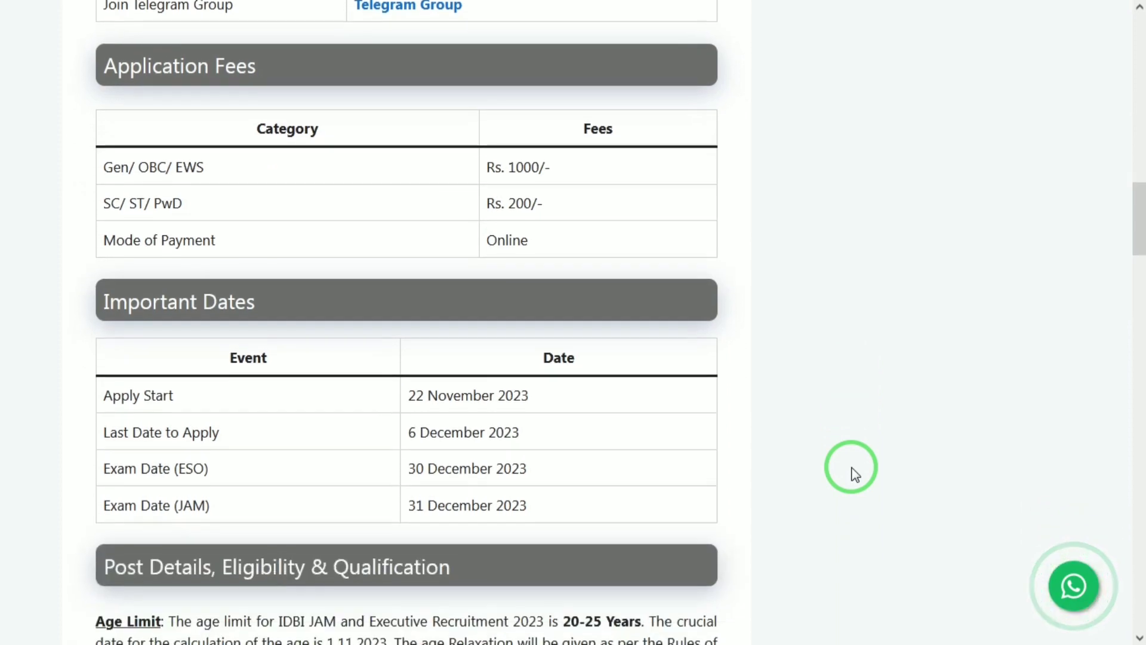
{"action": "scroll", "coordinate": [854, 475], "scroll_direction": "down", "scroll_amount": 4}
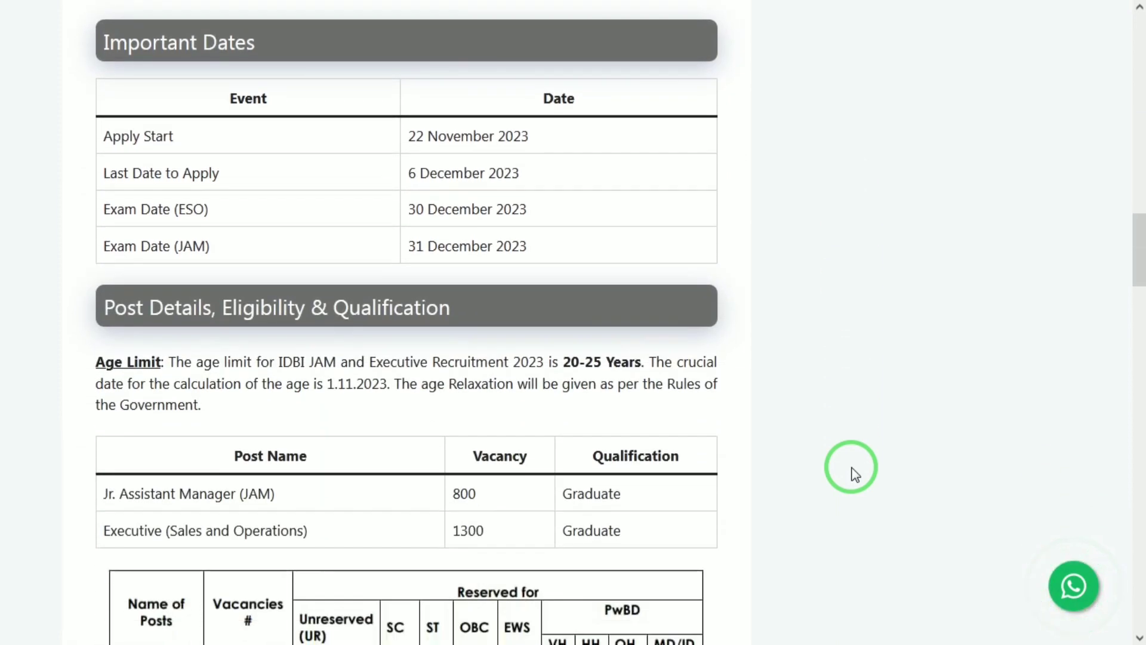
{"action": "scroll", "coordinate": [855, 474], "scroll_direction": "down", "scroll_amount": 1}
{"action": "scroll", "coordinate": [855, 475], "scroll_direction": "down", "scroll_amount": 1}
{"action": "scroll", "coordinate": [854, 474], "scroll_direction": "down", "scroll_amount": 1}
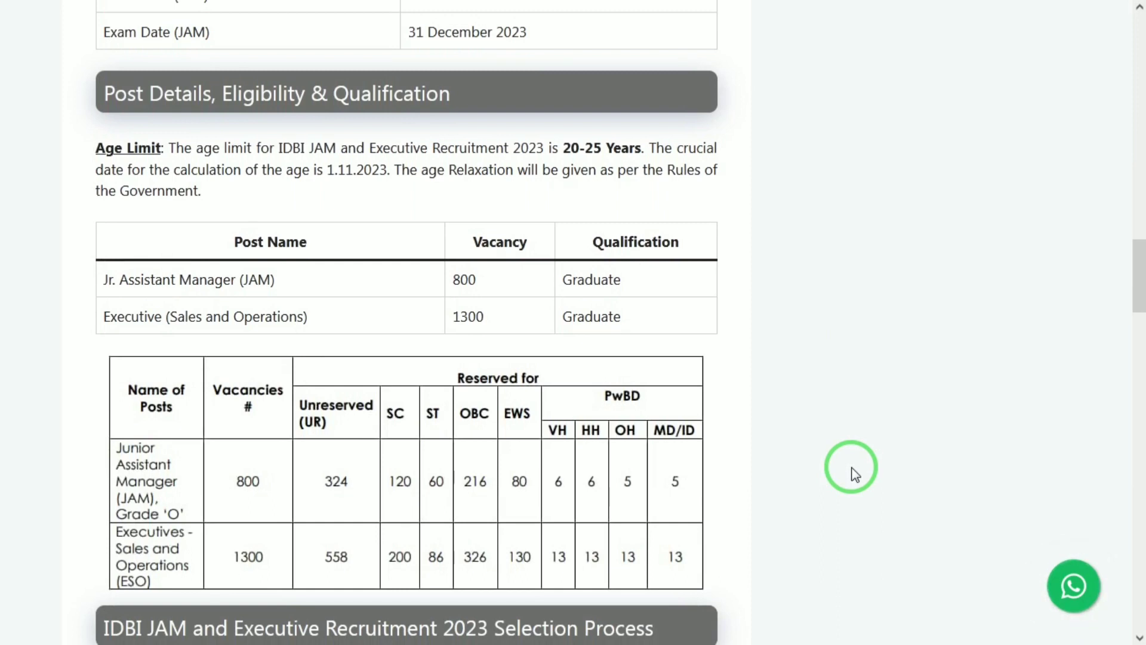
{"action": "scroll", "coordinate": [855, 475], "scroll_direction": "down", "scroll_amount": 1}
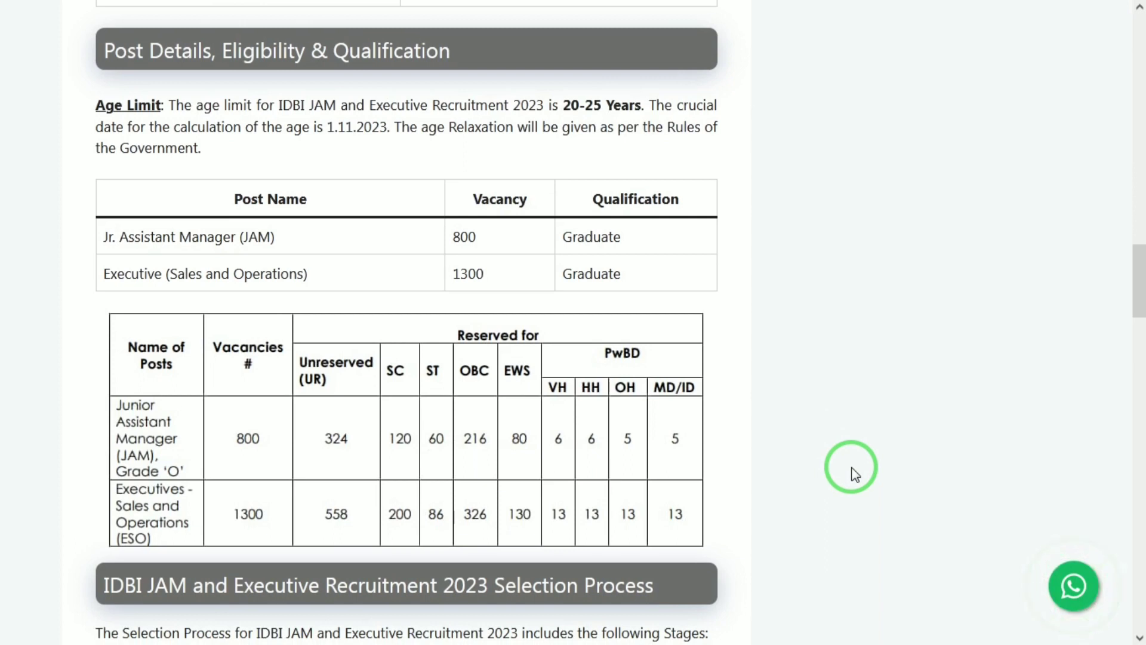
{"action": "scroll", "coordinate": [855, 474], "scroll_direction": "down", "scroll_amount": 4}
{"action": "scroll", "coordinate": [855, 475], "scroll_direction": "down", "scroll_amount": 3}
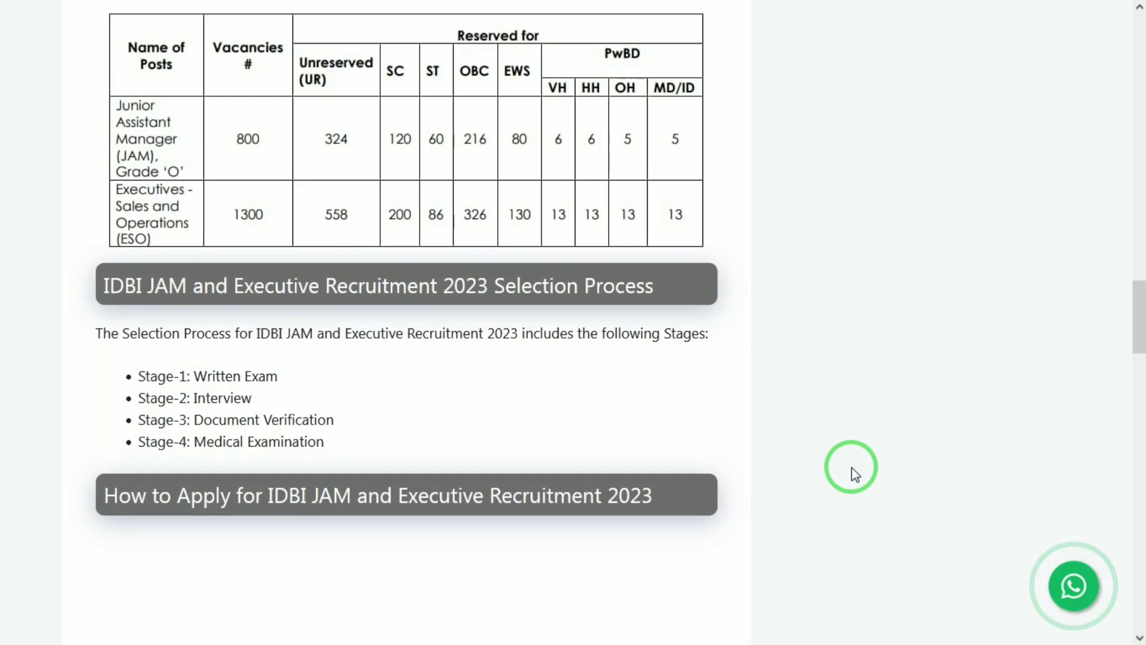
{"action": "scroll", "coordinate": [854, 475], "scroll_direction": "down", "scroll_amount": 6}
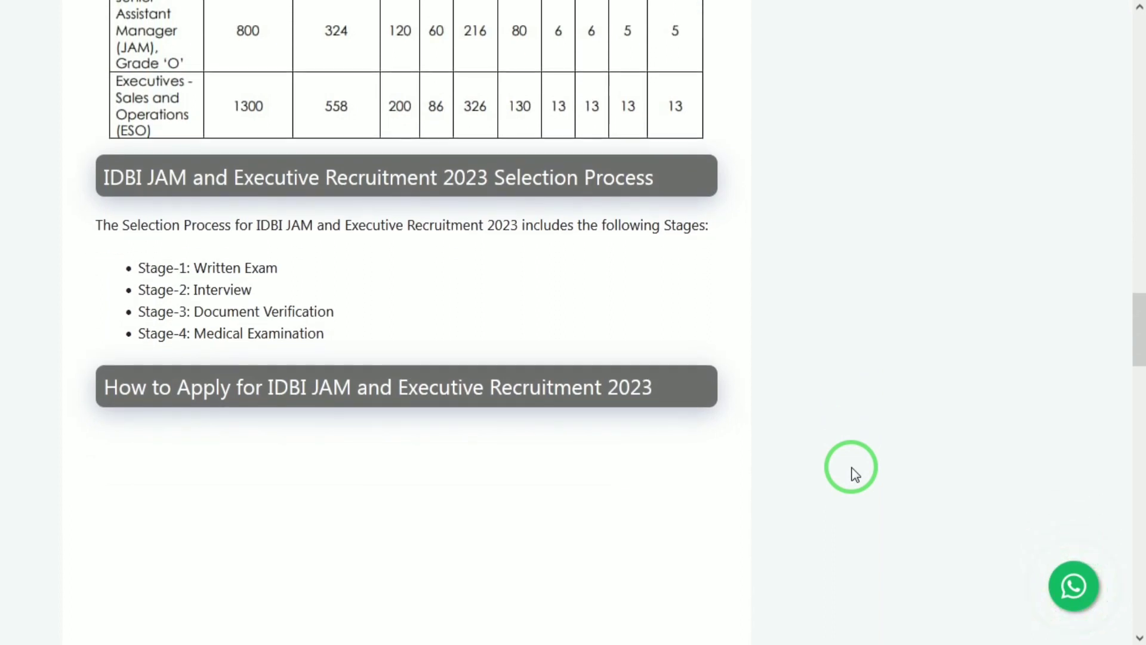
{"action": "scroll", "coordinate": [854, 474], "scroll_direction": "down", "scroll_amount": 5}
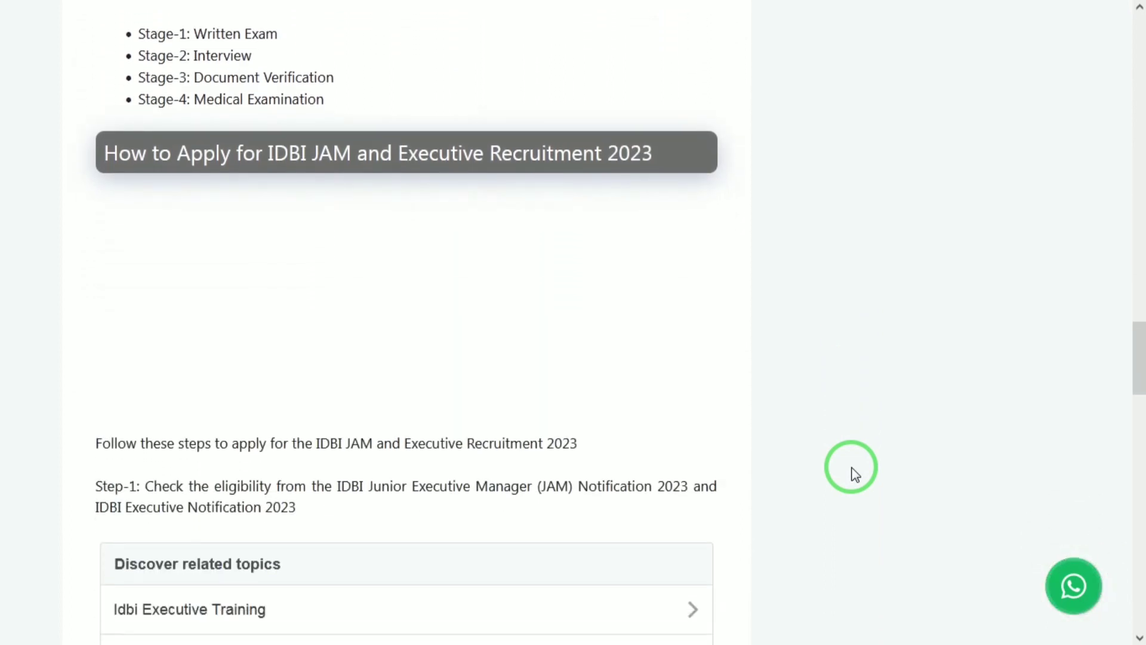
{"action": "scroll", "coordinate": [855, 475], "scroll_direction": "down", "scroll_amount": 6}
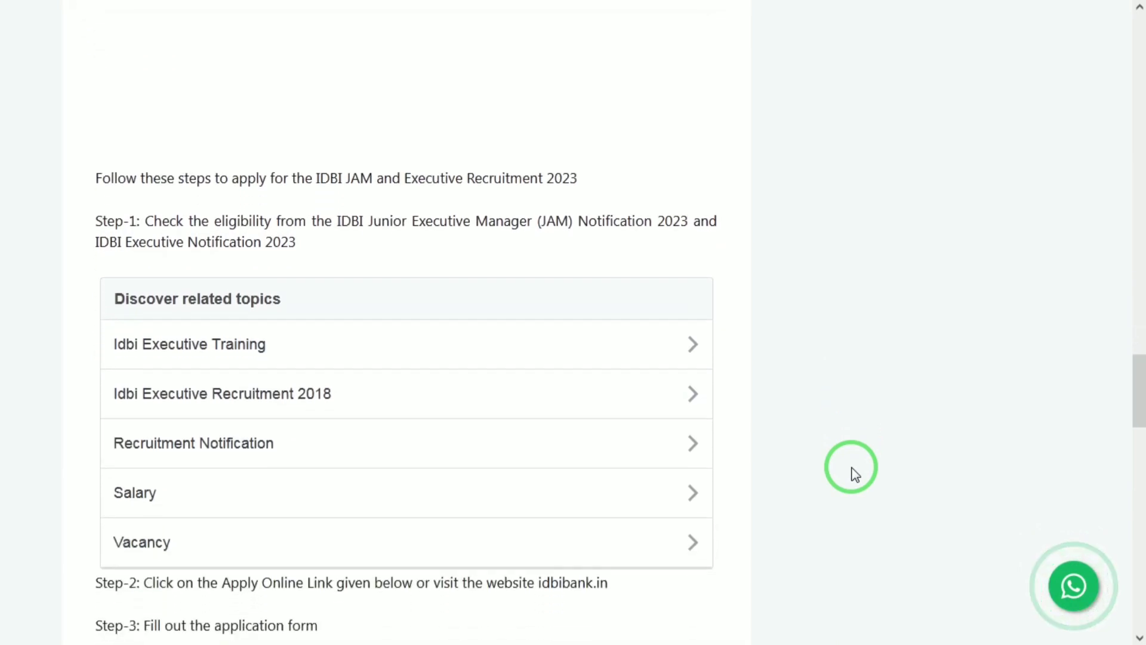
{"action": "scroll", "coordinate": [854, 475], "scroll_direction": "down", "scroll_amount": 2}
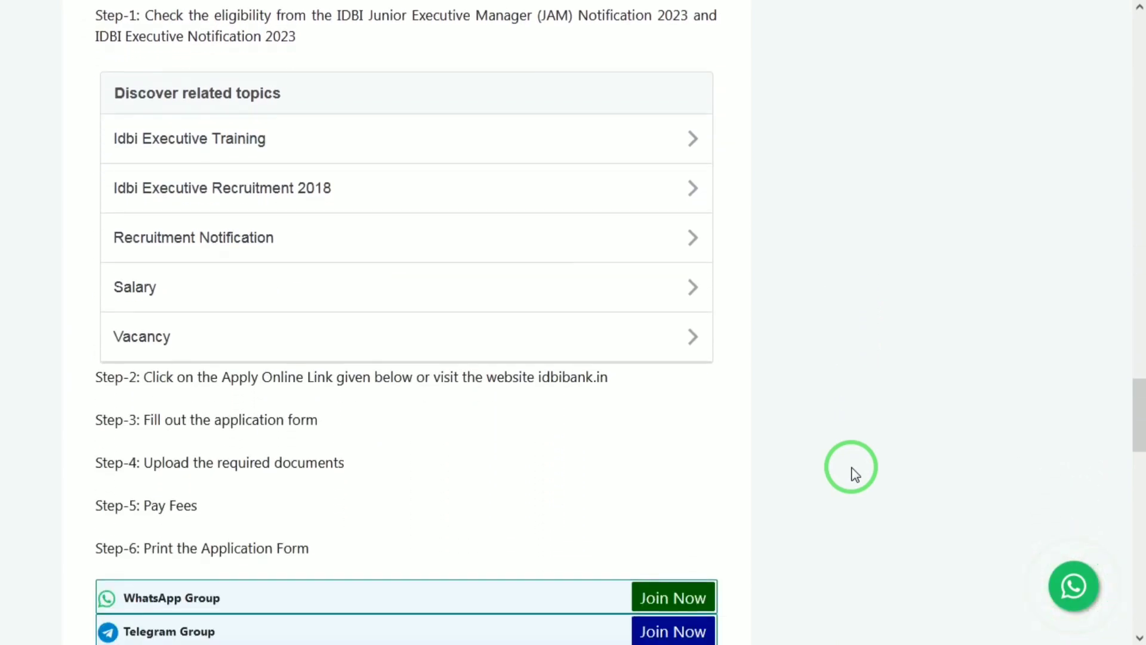
{"action": "mouse_move", "coordinate": [699, 7]}
{"action": "left_click", "coordinate": [832, 18]}
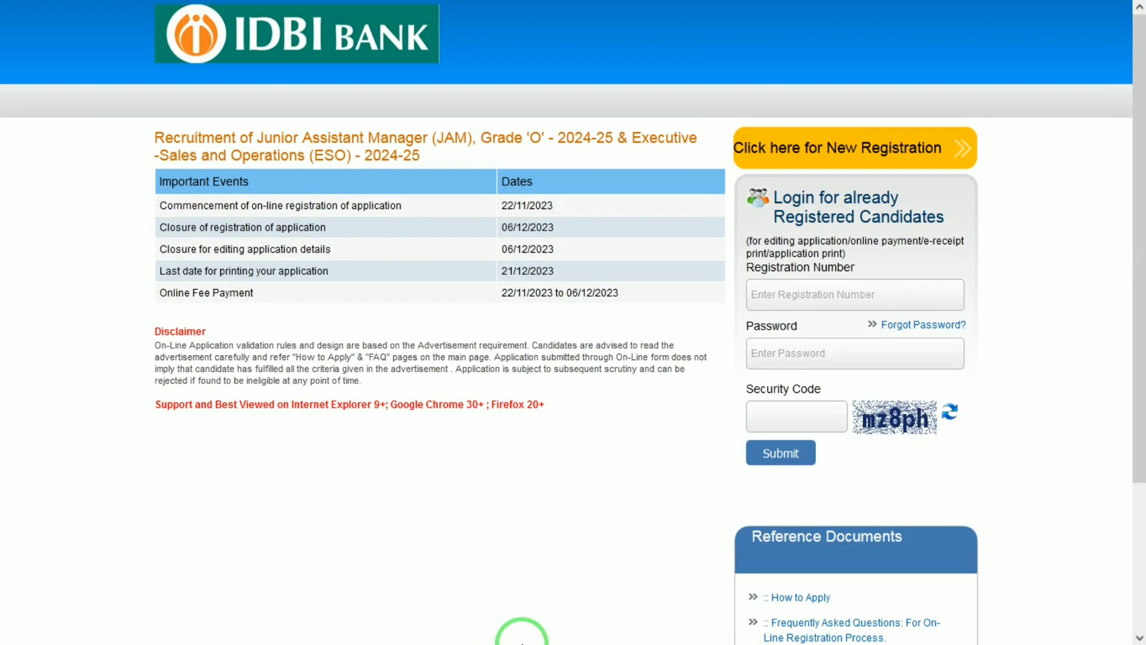
- Start a new candidate registration and fill in the first and last name fields with confirmations
{"action": "left_click", "coordinate": [816, 156]}
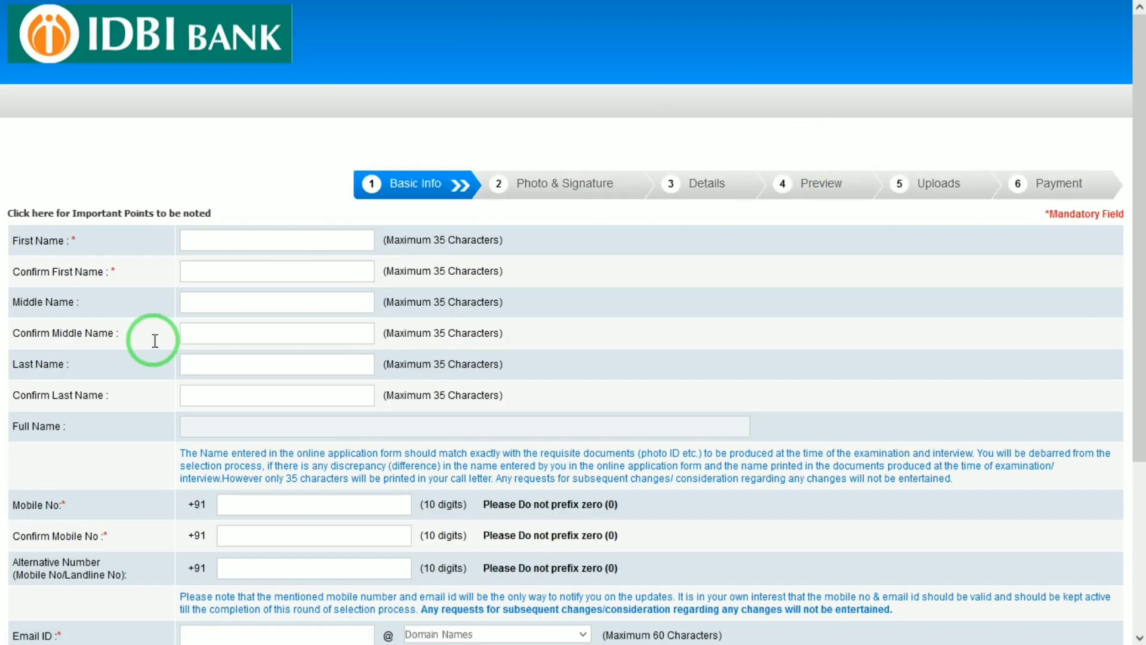
{"action": "left_click", "coordinate": [239, 240]}
{"action": "type", "text": "MAHEE"}
{"action": "key", "text": "Tab"}
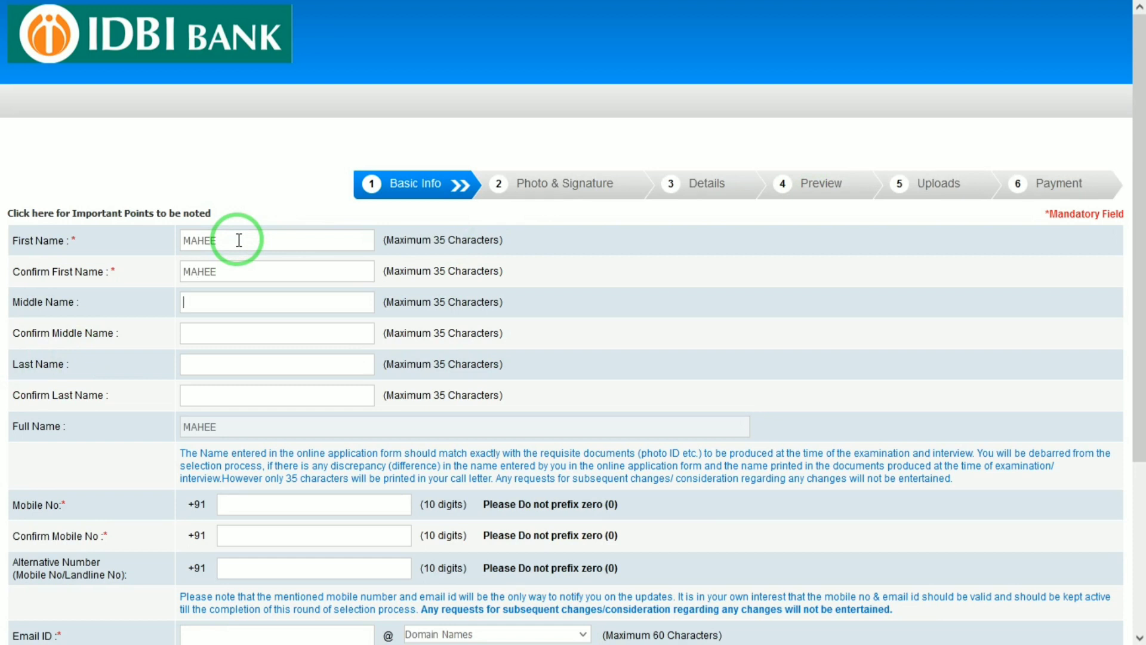
{"action": "key", "text": "Tab"}
{"action": "key", "text": "Tab"}
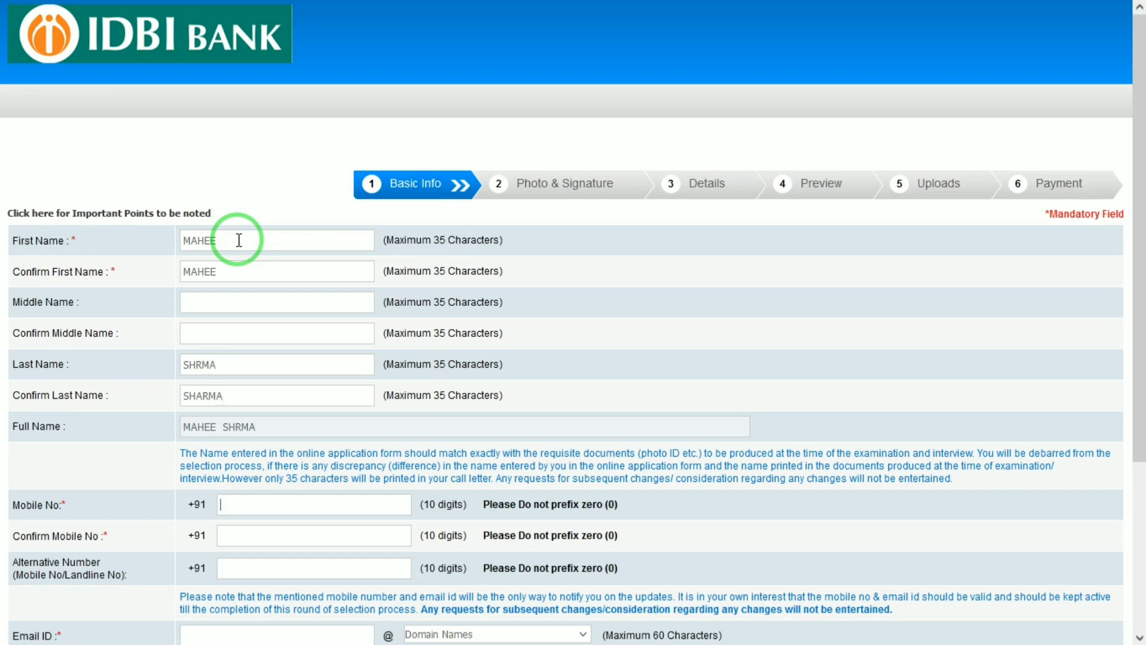
- Fill in the mobile number confirmation and the alternative contact number fields
{"action": "left_click_drag", "start_coordinate": [1139, 312], "coordinate": [1134, 455]}
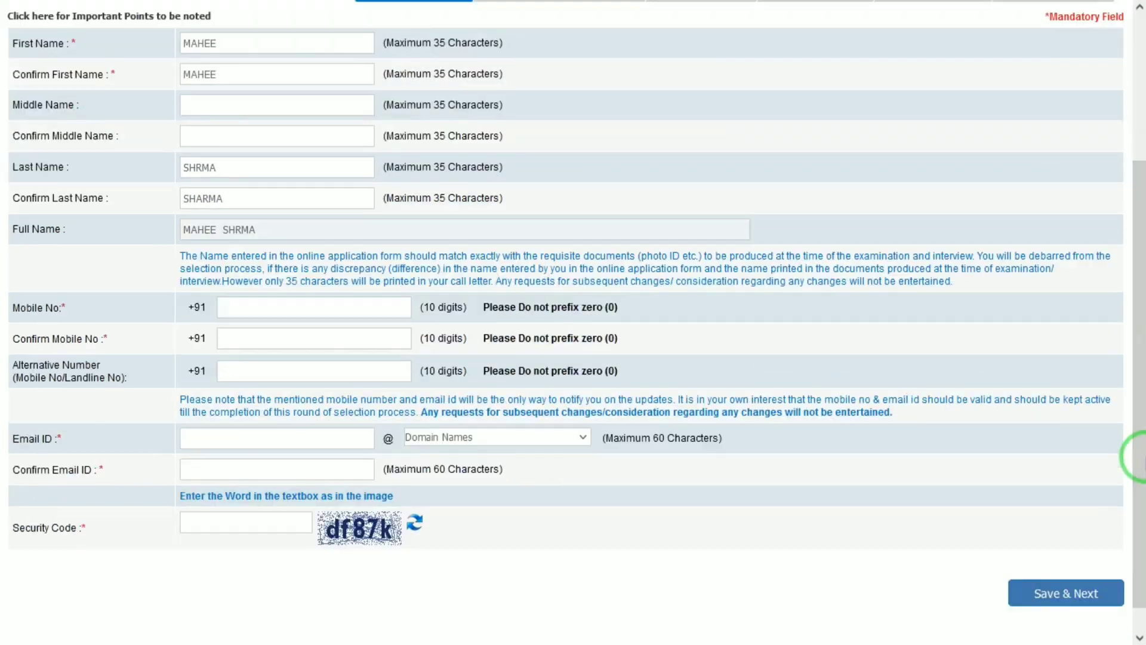
{"action": "left_click", "coordinate": [283, 337]}
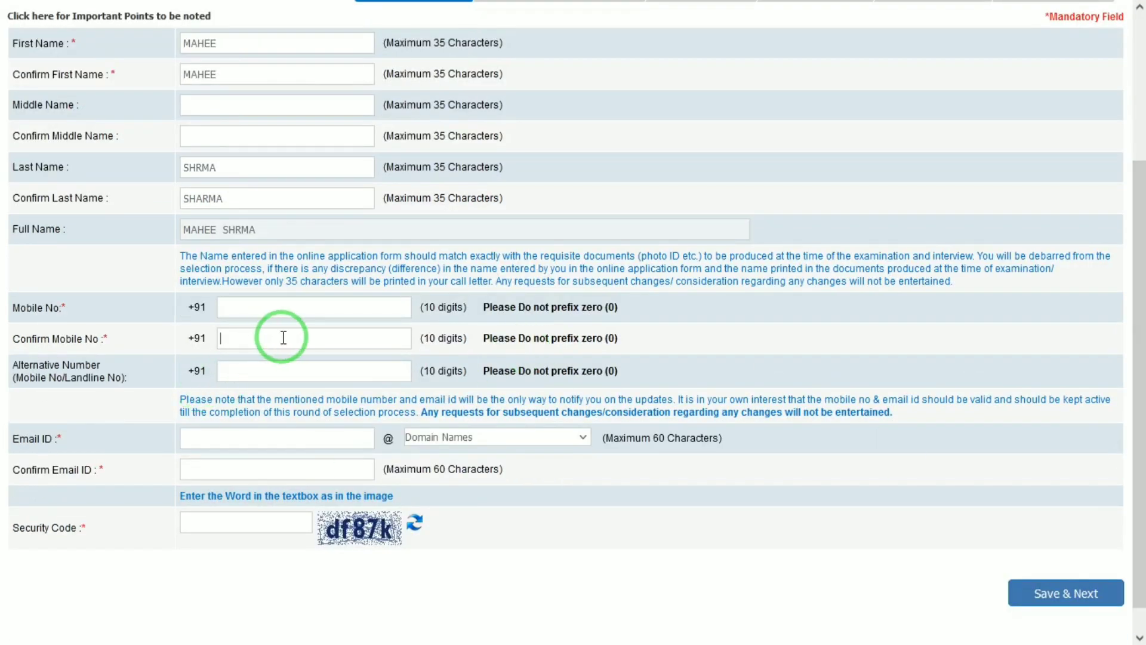
{"action": "left_click", "coordinate": [272, 363]}
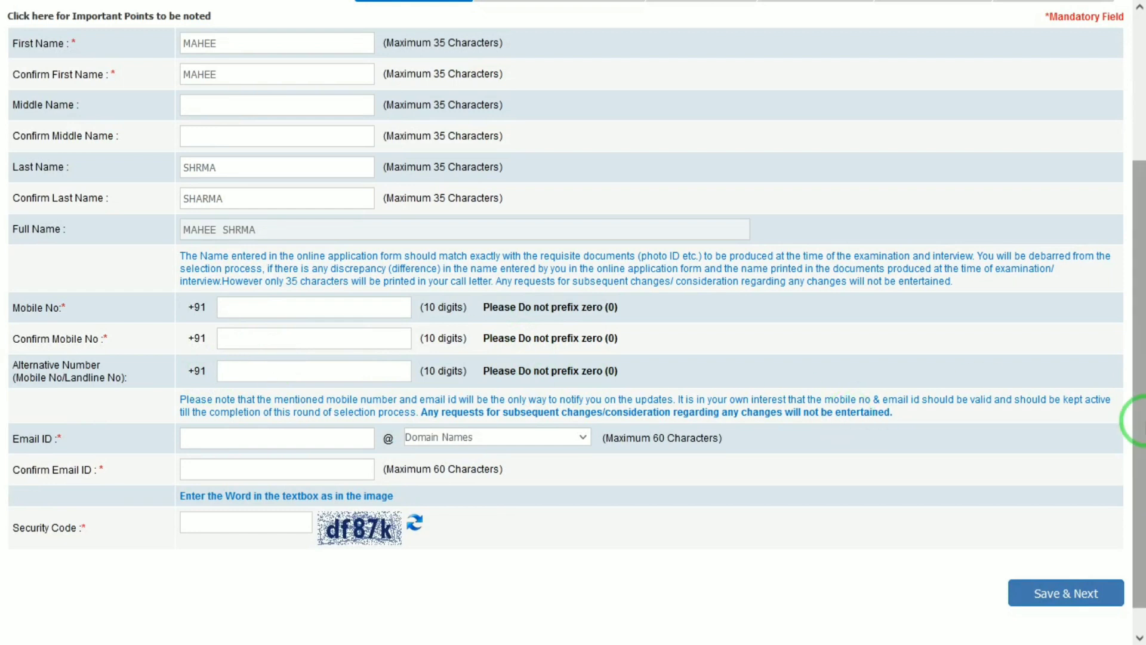
{"action": "left_click_drag", "start_coordinate": [1140, 423], "coordinate": [1140, 499]}
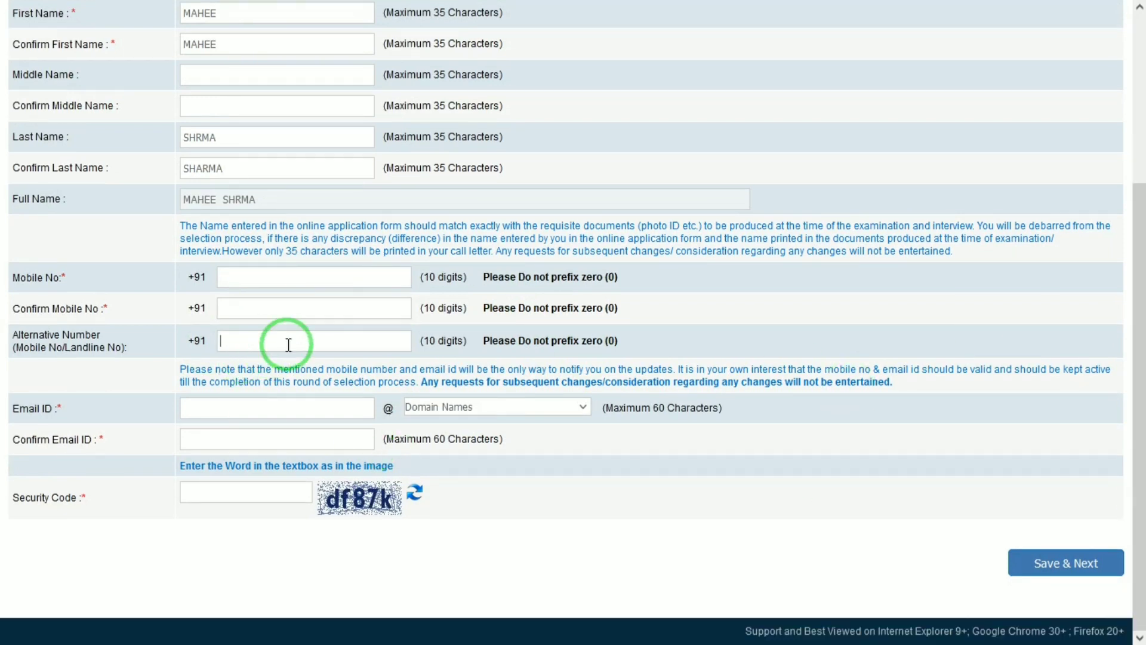
- Enter the e-mail ID on gmail.com and its confirmation, then switch to the Photo & Signature copy
{"action": "left_click", "coordinate": [253, 414]}
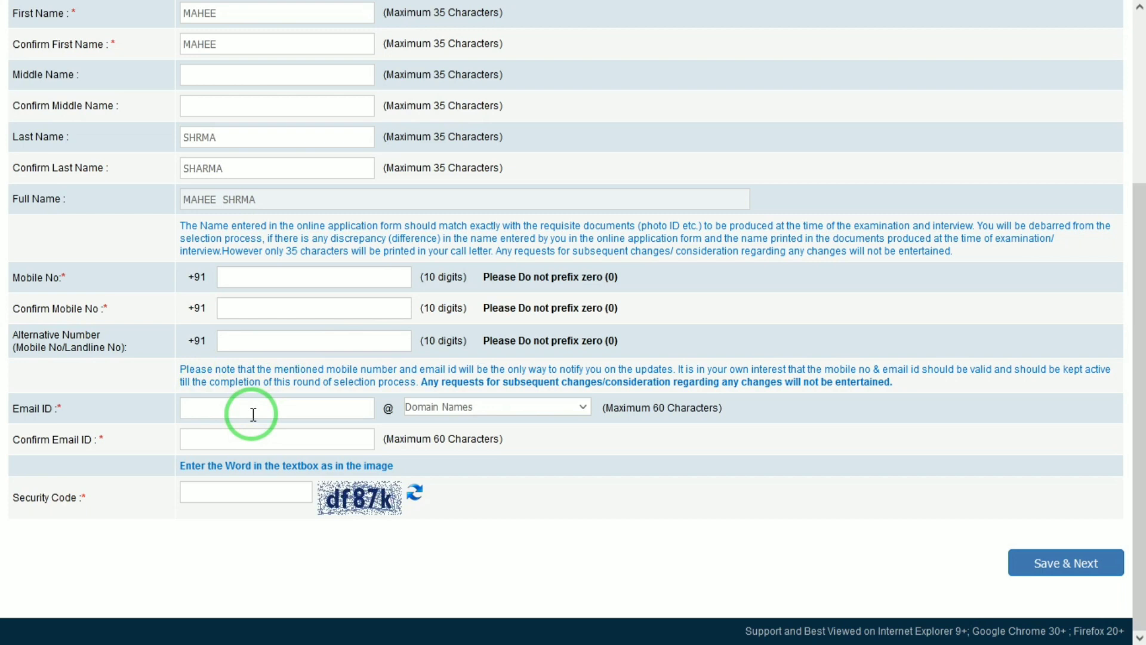
{"action": "key", "text": "Tab"}
{"action": "key", "text": "g"}
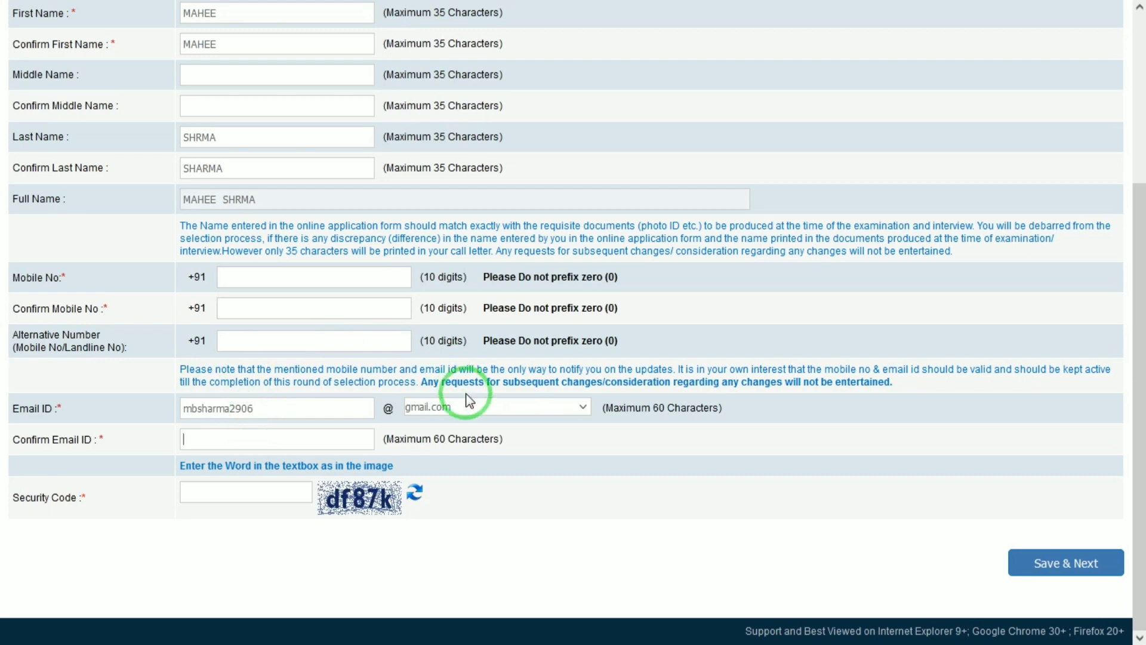
{"action": "left_click", "coordinate": [436, 410]}
{"action": "left_click", "coordinate": [437, 411]}
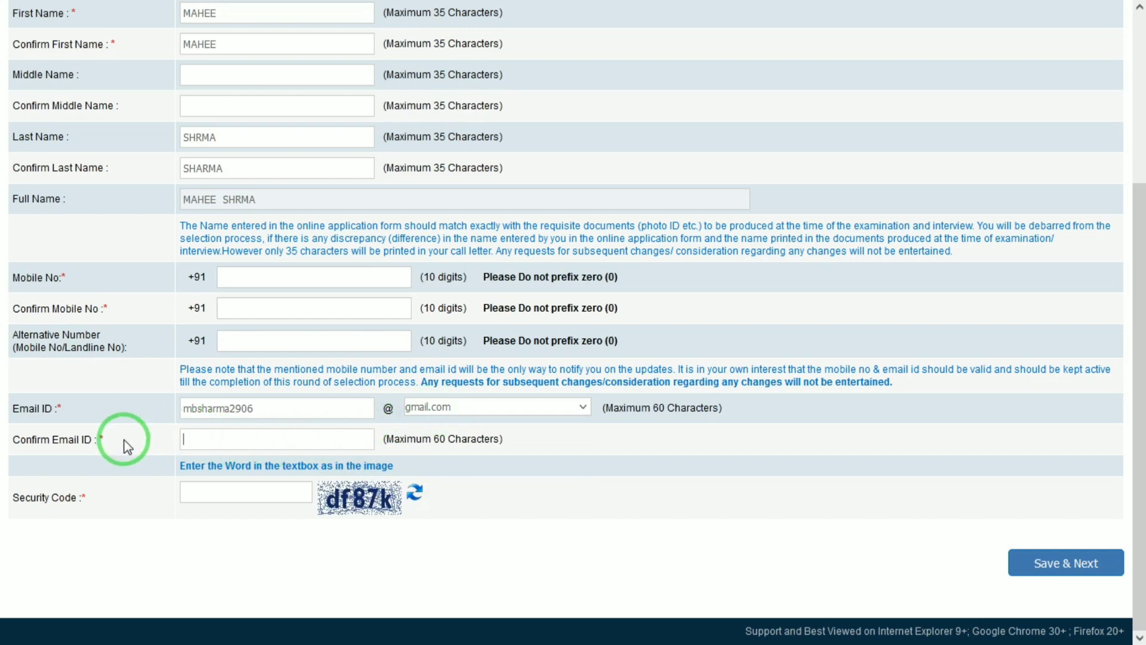
{"action": "left_click", "coordinate": [225, 436]}
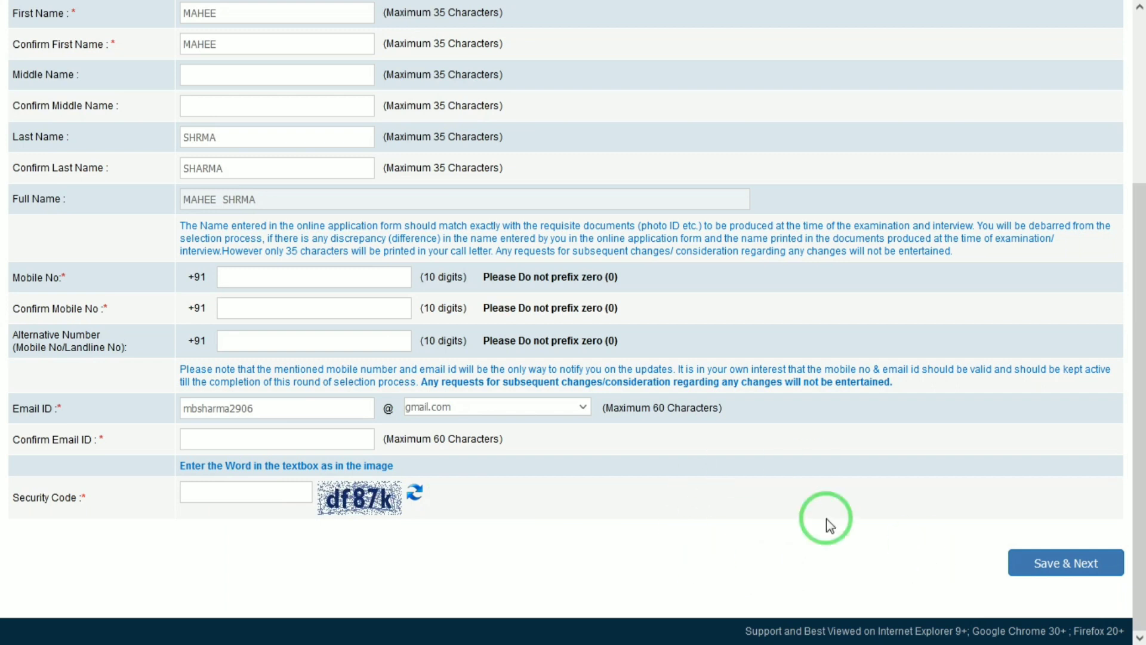
{"action": "mouse_move", "coordinate": [724, 1]}
{"action": "left_click", "coordinate": [902, 3]}
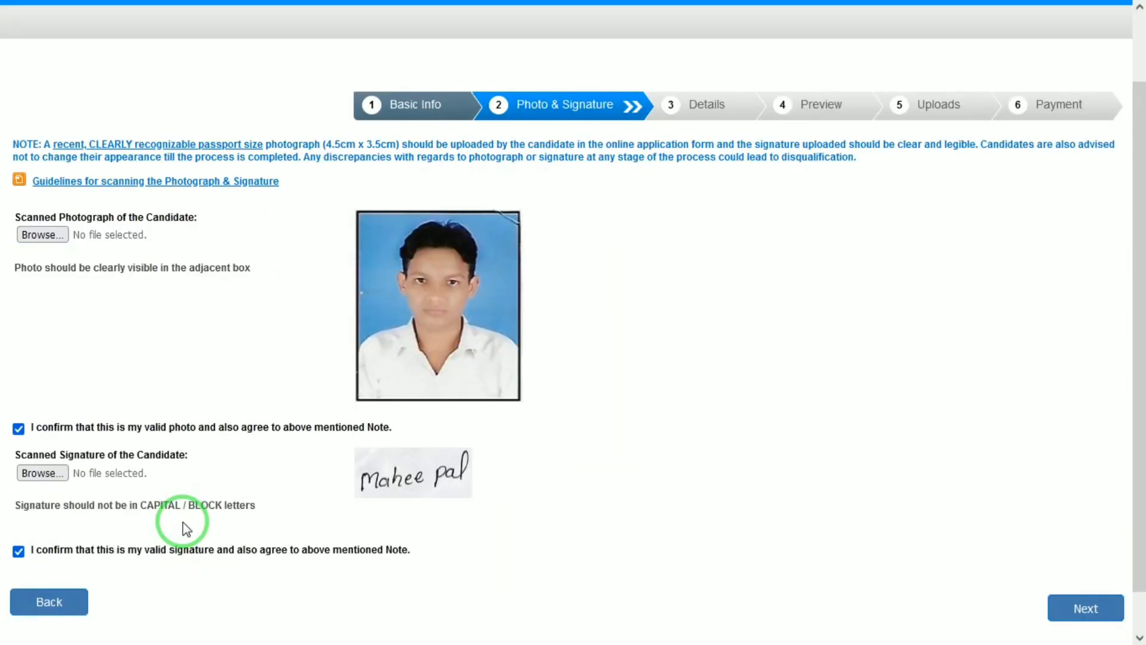
- Scroll past the uploaded photo and signature and go Next to the Basic Details form
{"action": "scroll", "coordinate": [1135, 406], "scroll_direction": "down", "scroll_amount": 1}
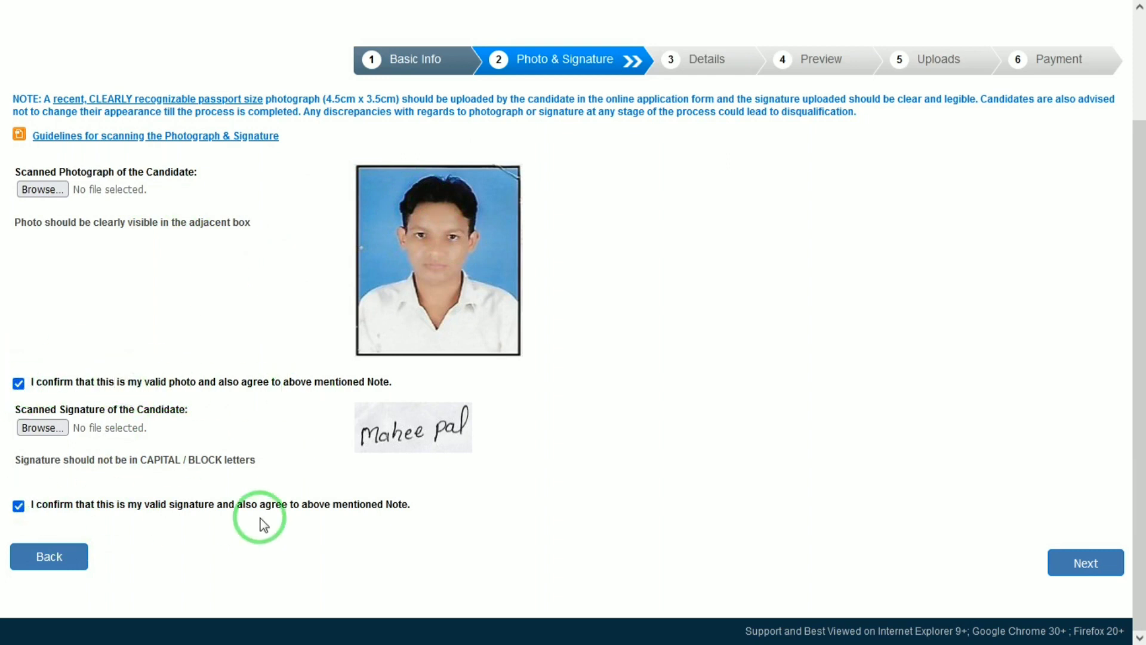
{"action": "left_click", "coordinate": [1085, 563]}
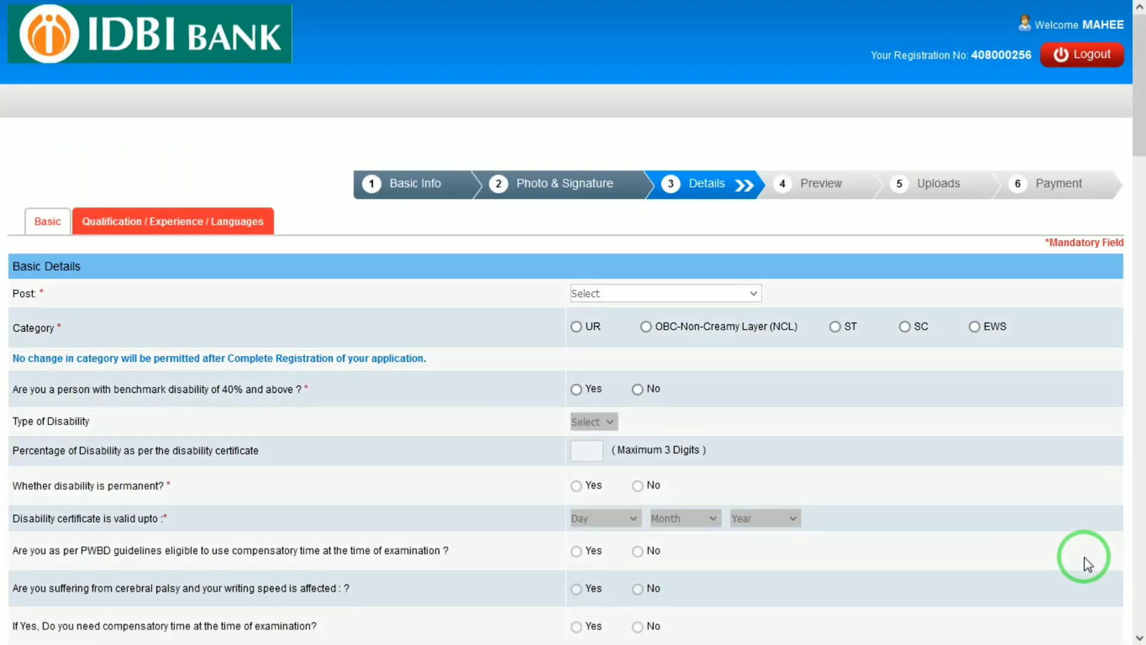
- Choose Junior Assistant Manager (JAM) as the post, UR category, and No for benchmark disability
{"action": "left_click_drag", "start_coordinate": [1143, 82], "coordinate": [1144, 115]}
{"action": "left_click", "coordinate": [626, 153]}
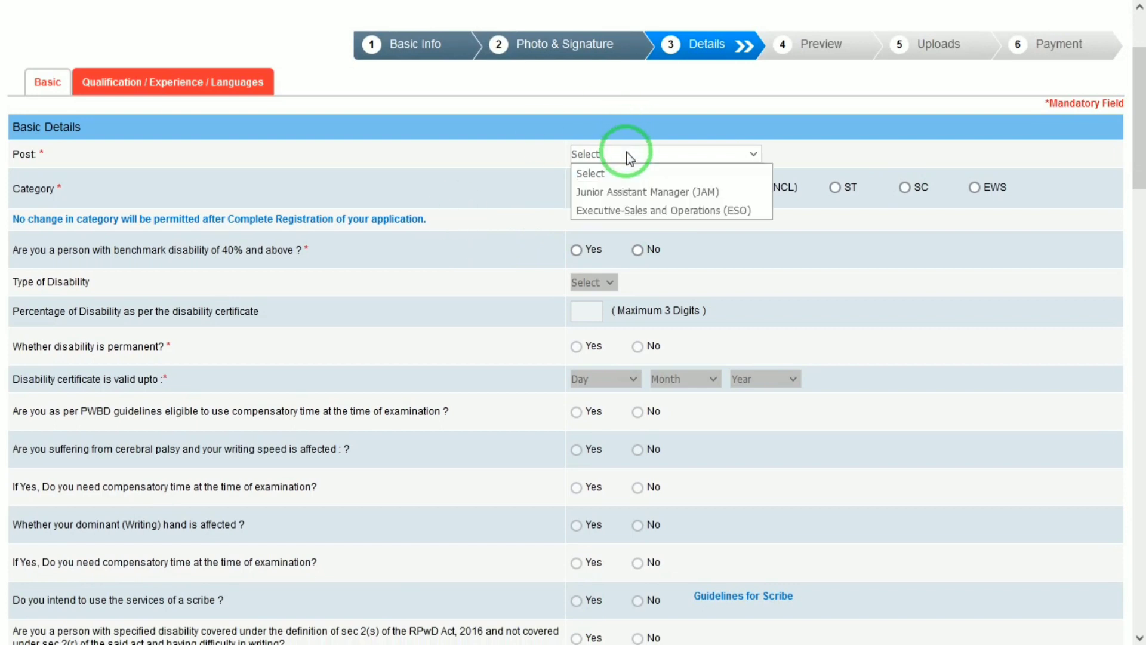
{"action": "left_click", "coordinate": [603, 193]}
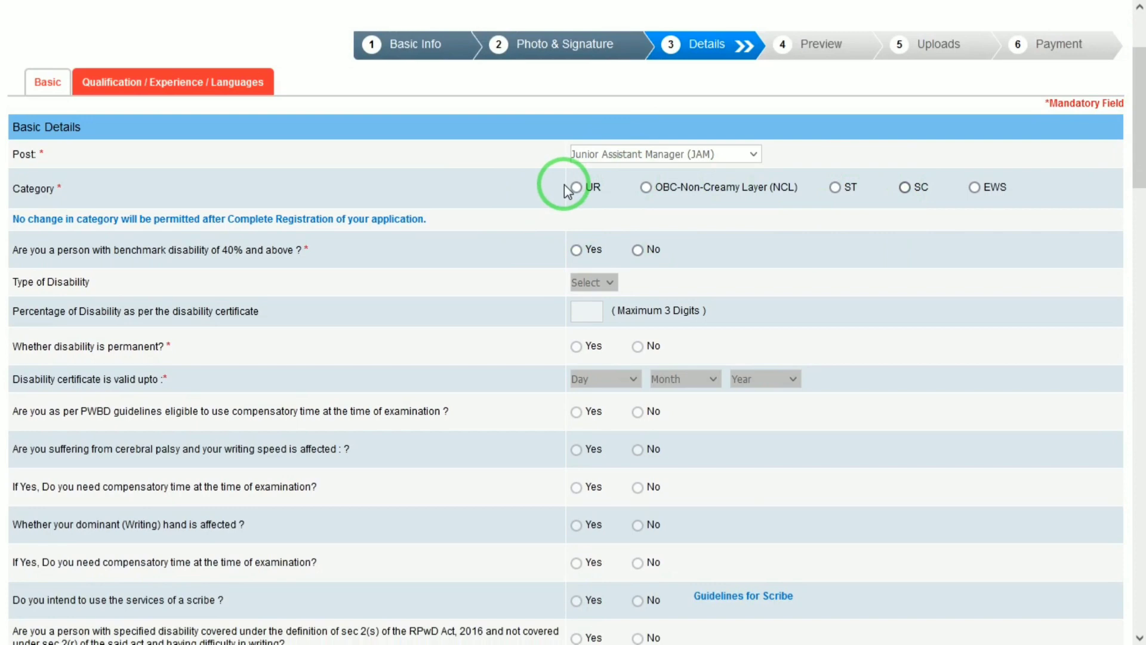
{"action": "left_click", "coordinate": [588, 188]}
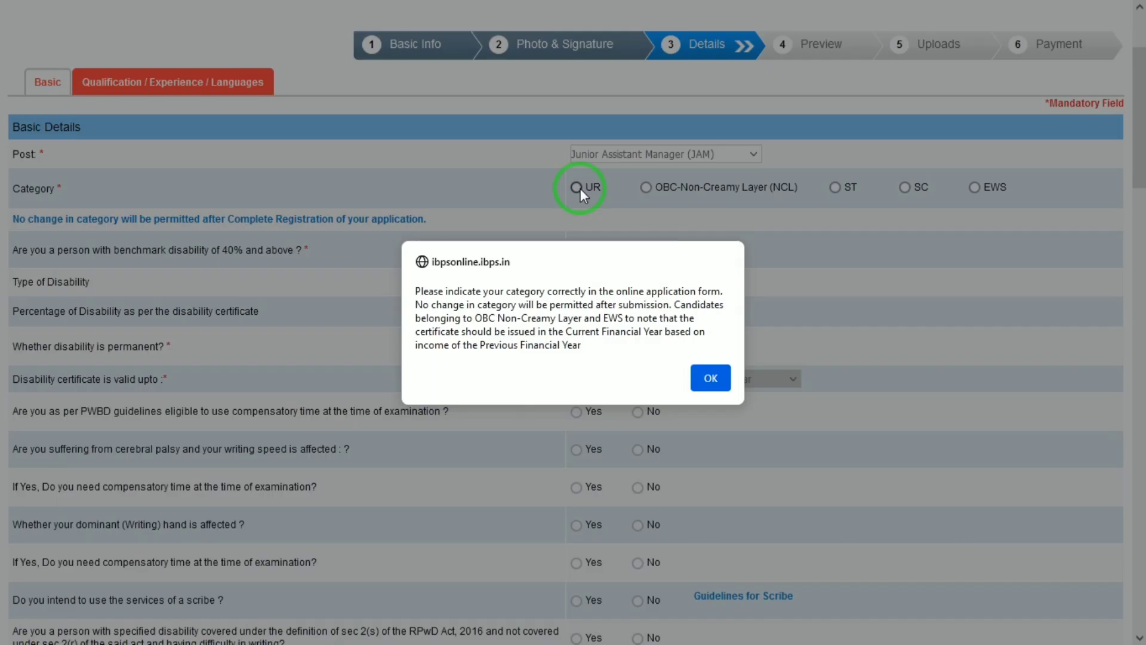
{"action": "left_click", "coordinate": [710, 379]}
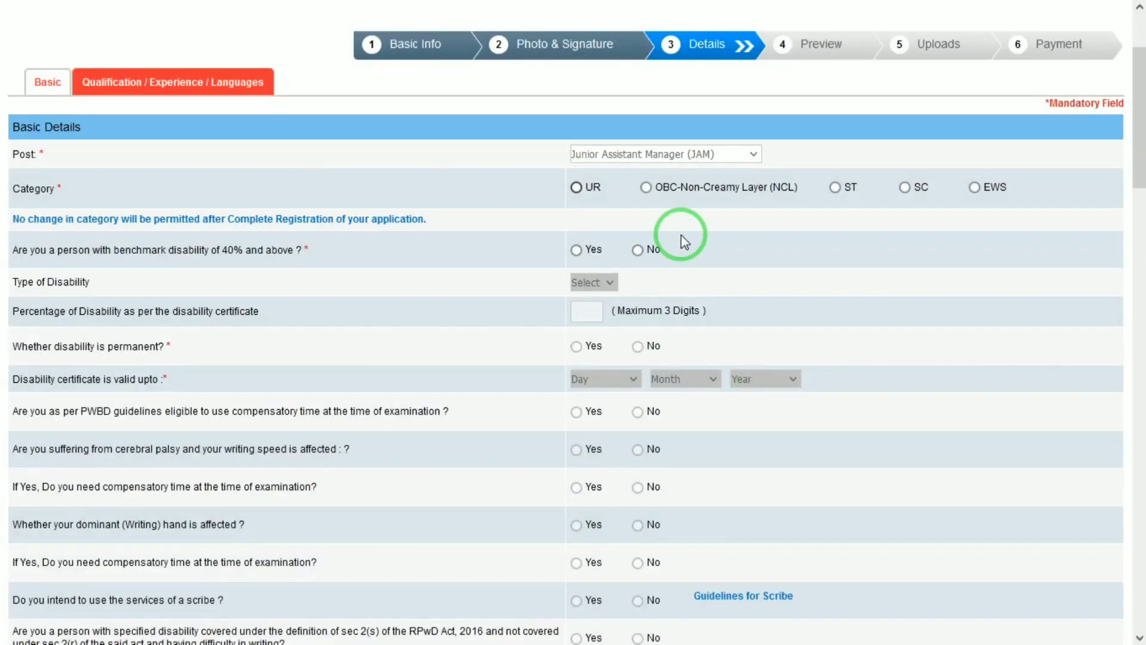
{"action": "left_click", "coordinate": [639, 251]}
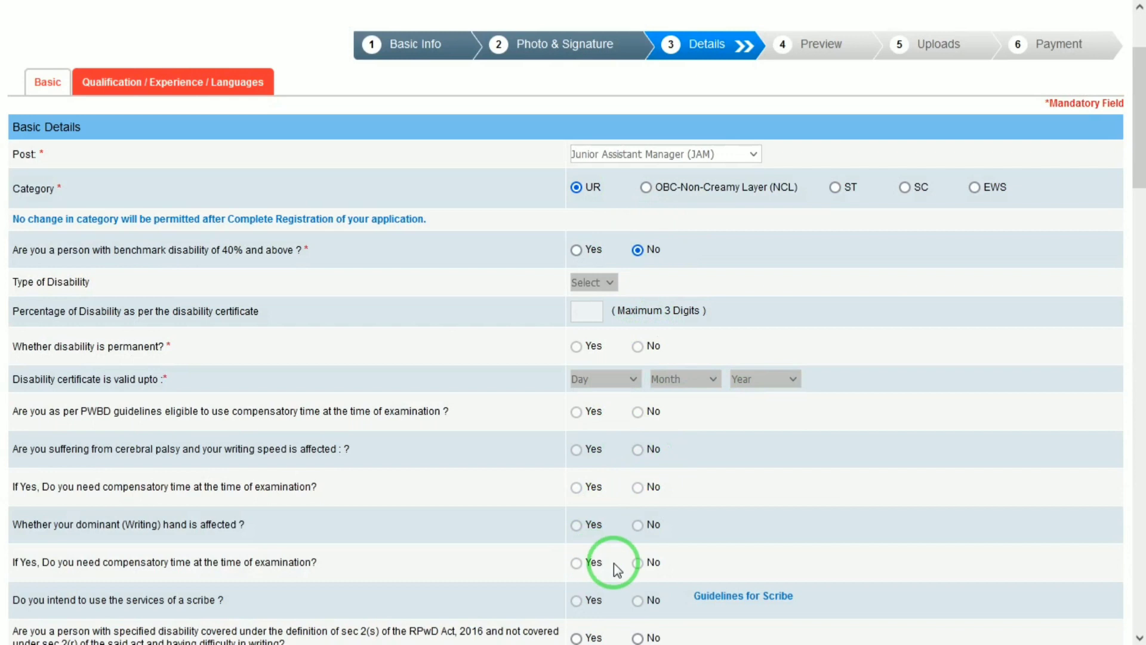
- Answer No to writing difficulty, 1984 riots, minority and ex-serviceman, with religion set to Hindu
{"action": "left_click_drag", "start_coordinate": [1142, 126], "coordinate": [1145, 204]}
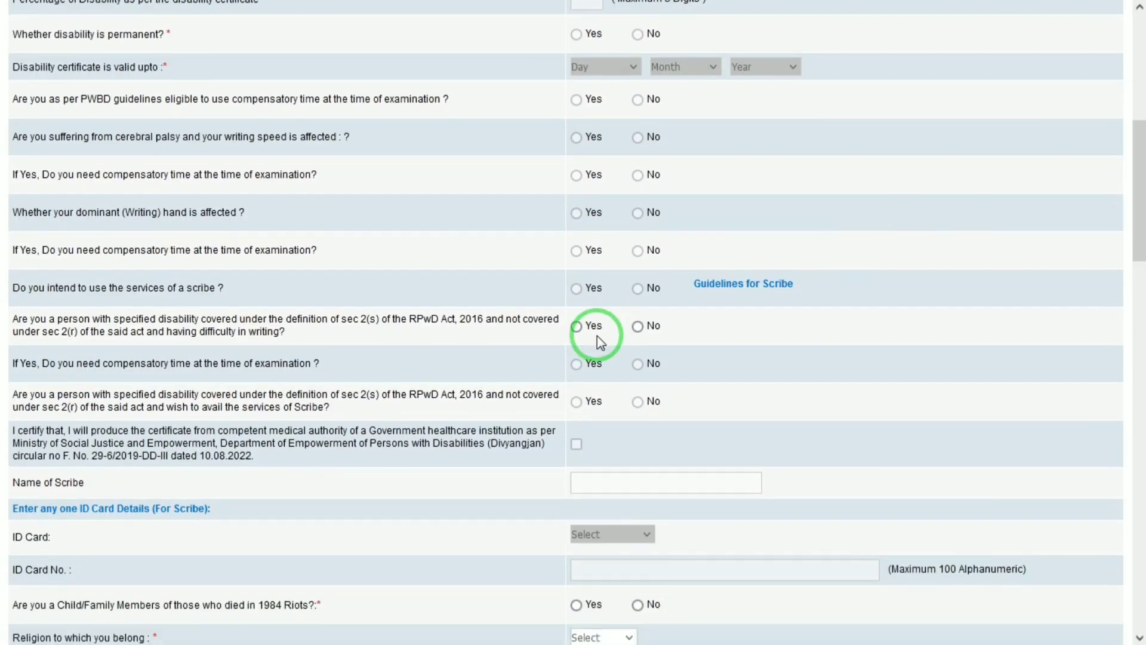
{"action": "left_click", "coordinate": [641, 326]}
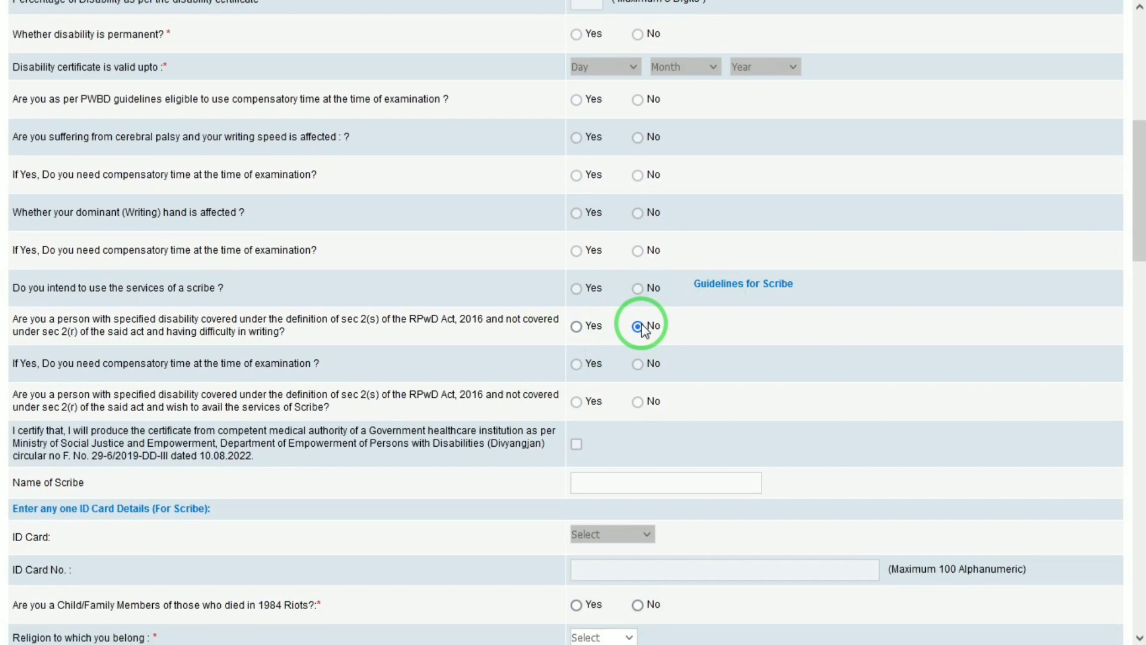
{"action": "left_click_drag", "start_coordinate": [1138, 211], "coordinate": [1137, 266]}
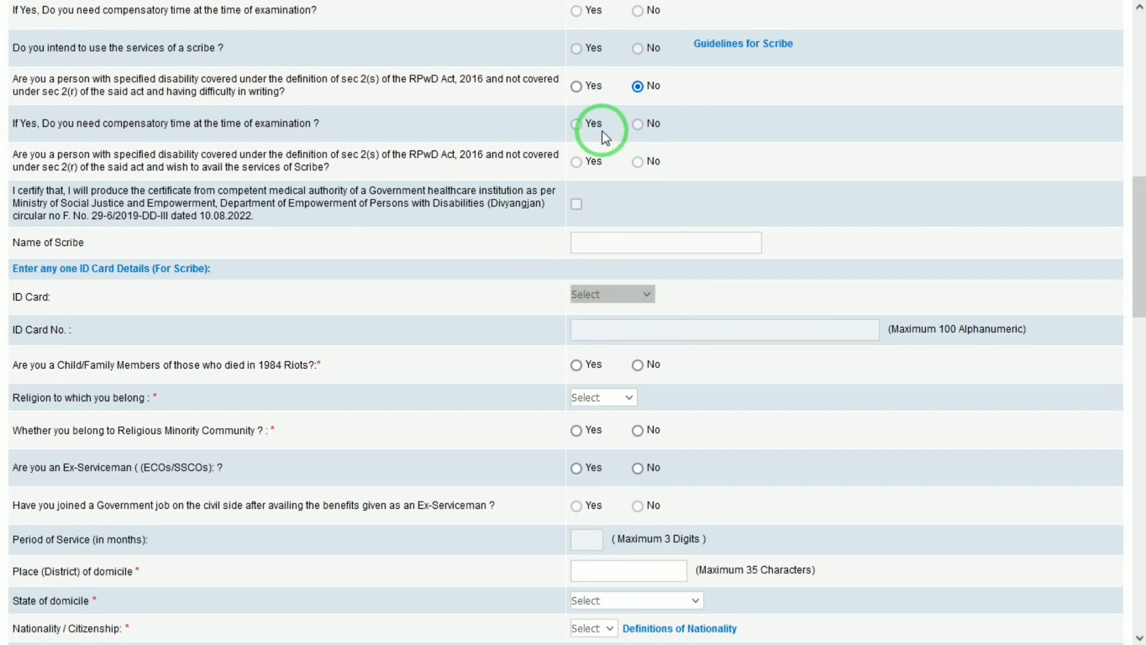
{"action": "left_click", "coordinate": [636, 366]}
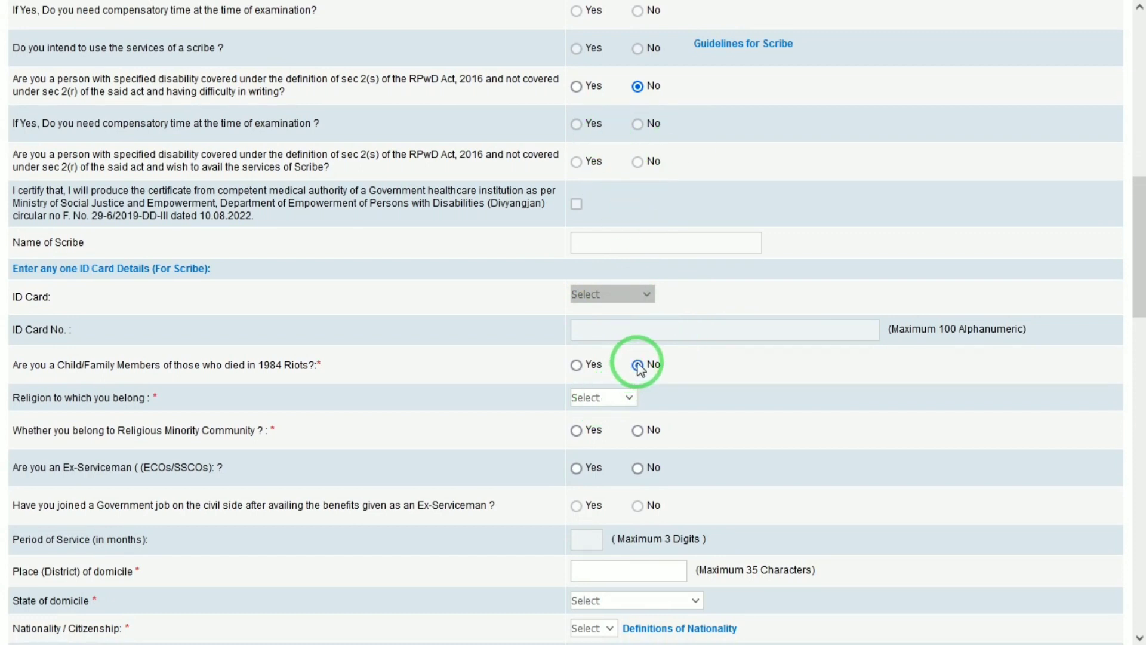
{"action": "left_click", "coordinate": [601, 399]}
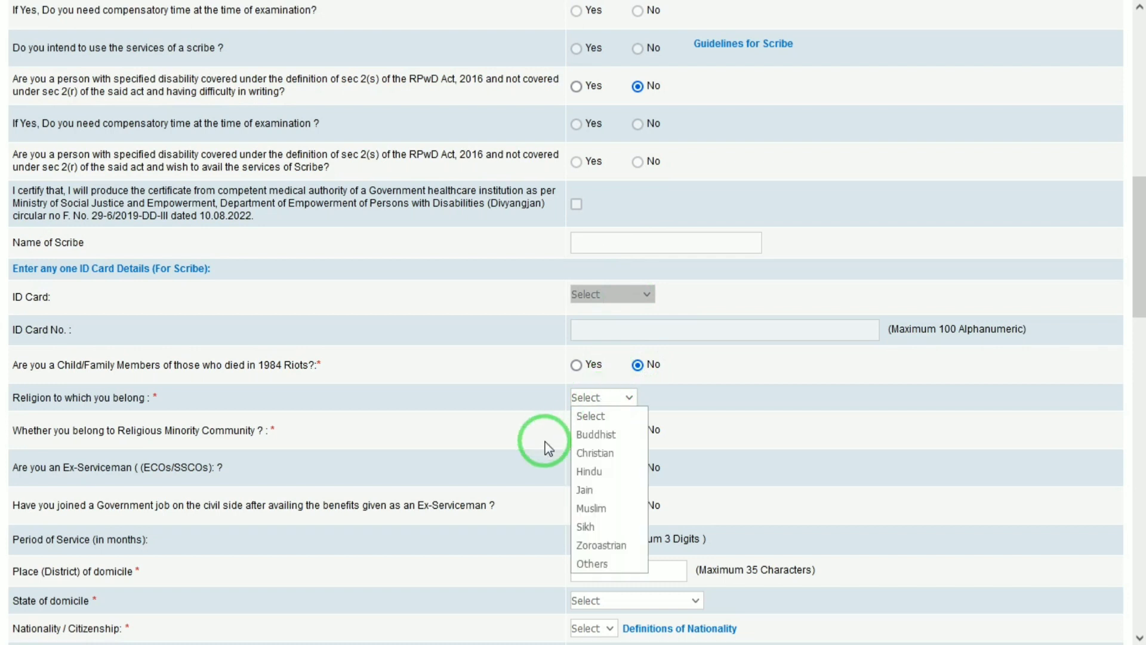
{"action": "left_click", "coordinate": [582, 464]}
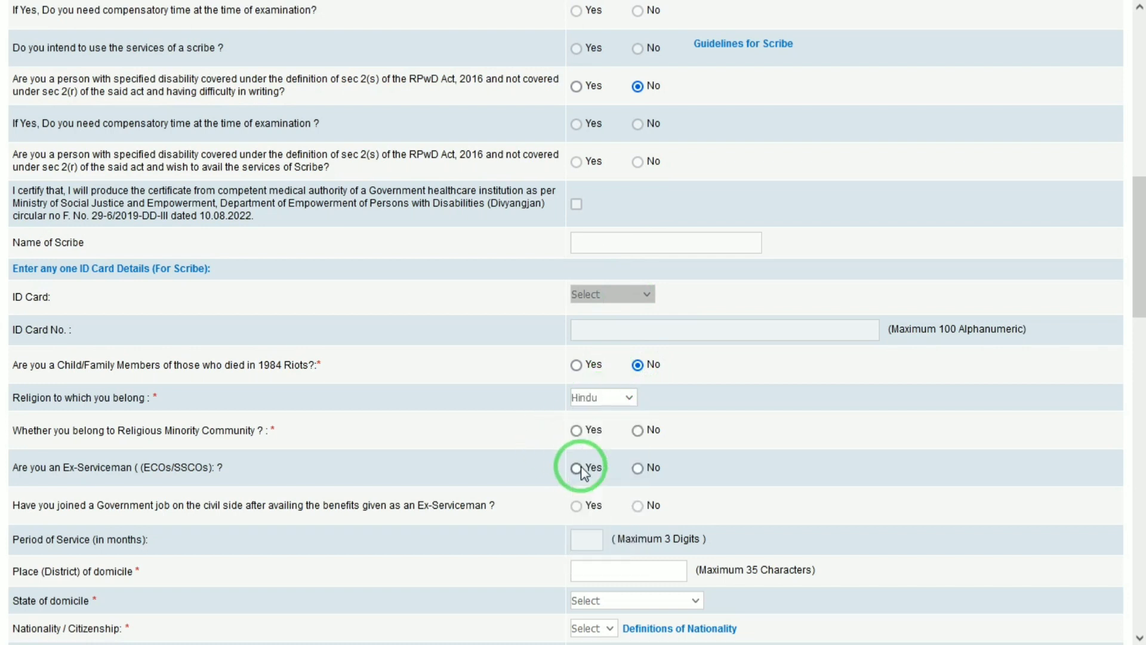
{"action": "left_click", "coordinate": [638, 432]}
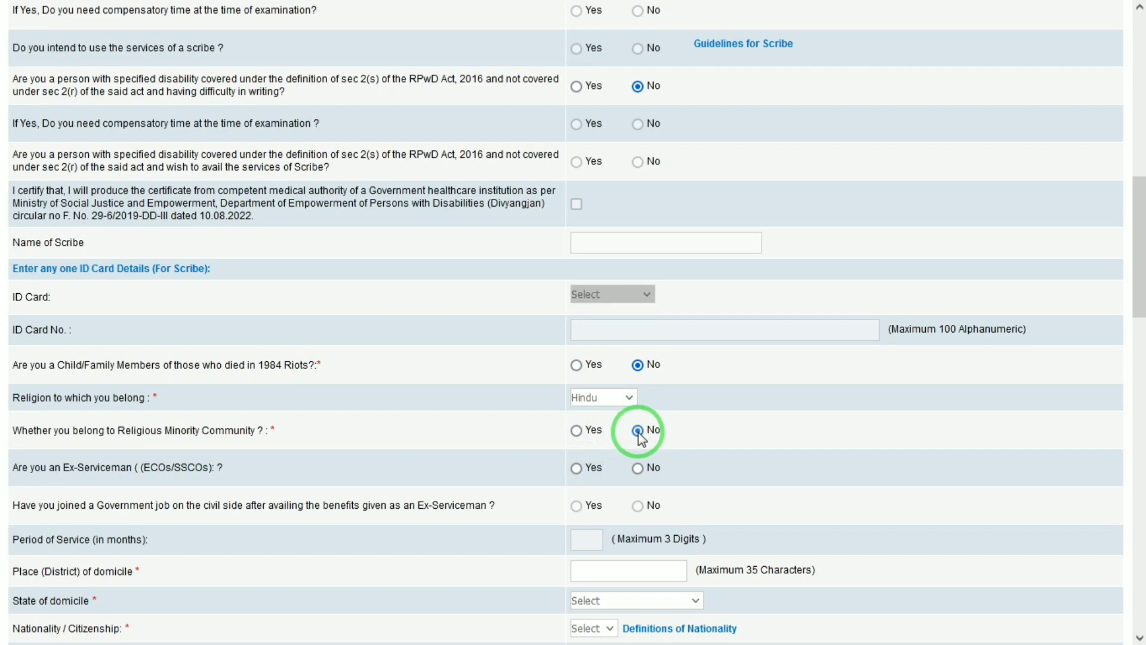
{"action": "left_click", "coordinate": [637, 469]}
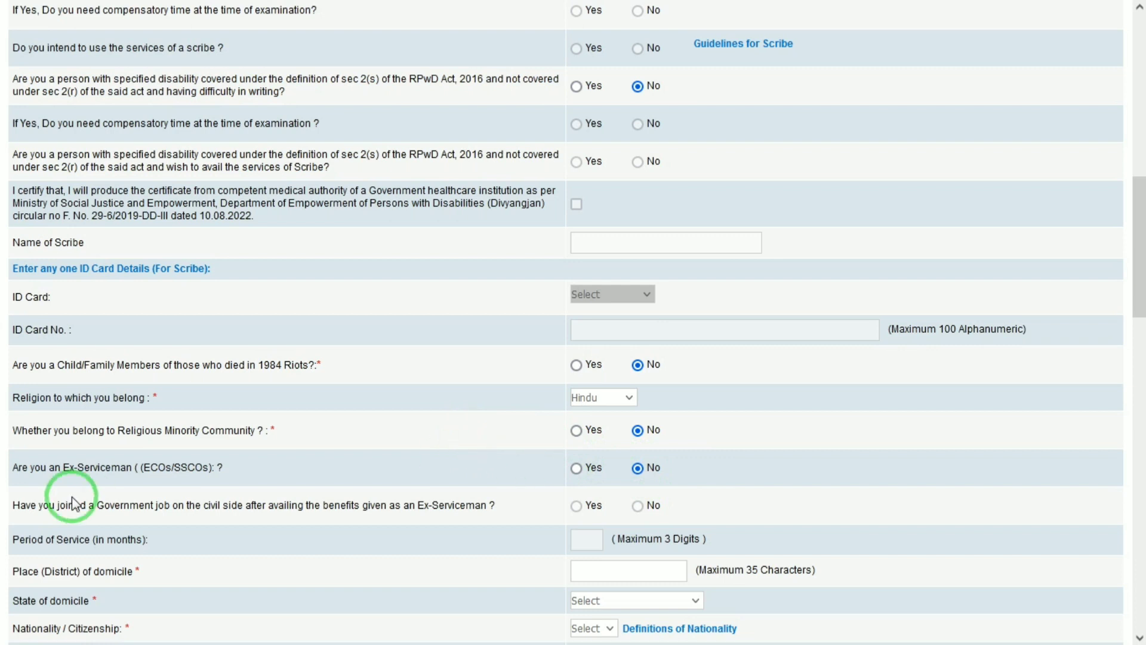
- Fill in the domicile city, set domicile state to Uttar Pradesh and nationality to Indian
{"action": "left_click_drag", "start_coordinate": [1135, 299], "coordinate": [1138, 387]}
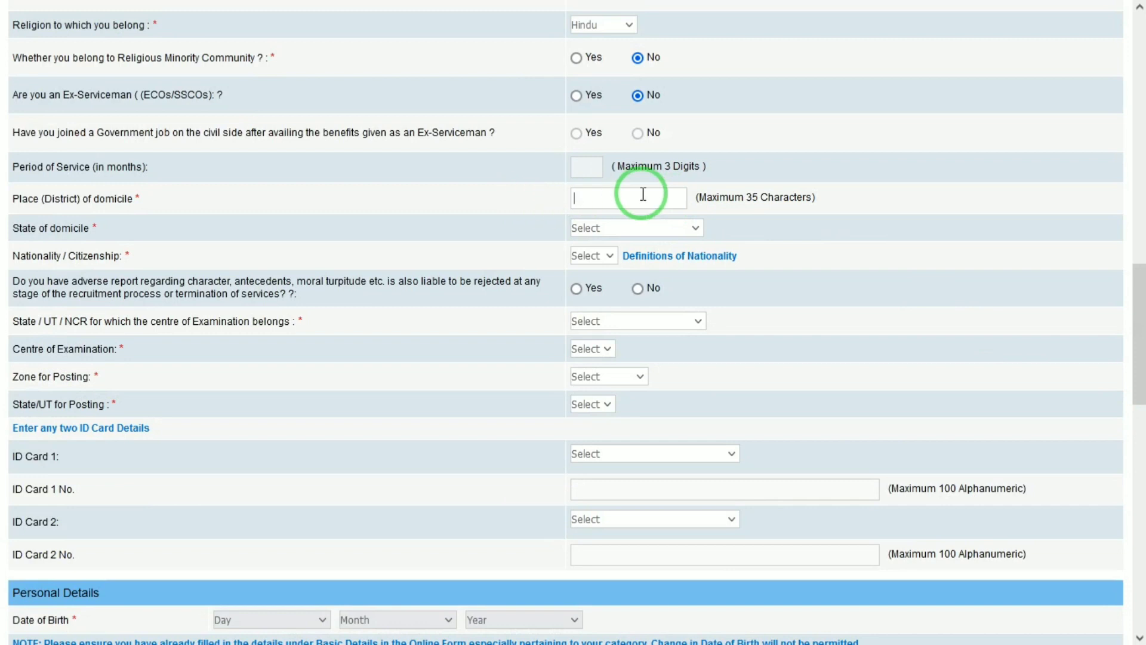
{"action": "type", "text": "mathura"}
{"action": "left_click", "coordinate": [615, 231]}
{"action": "key", "text": "u"}
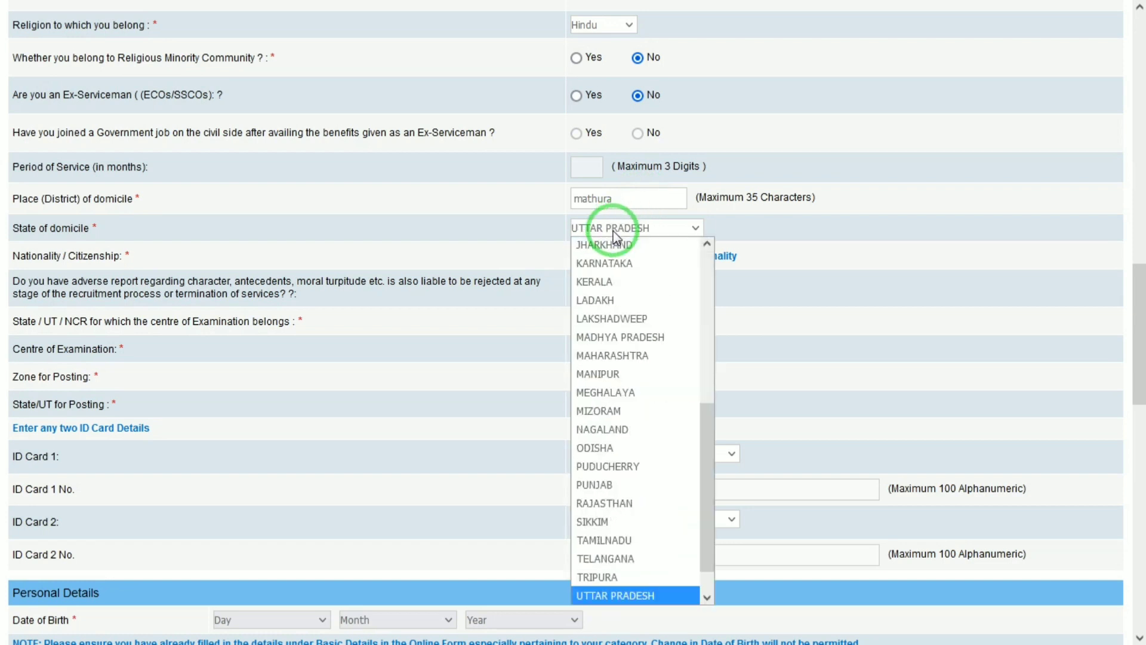
{"action": "key", "text": "Return"}
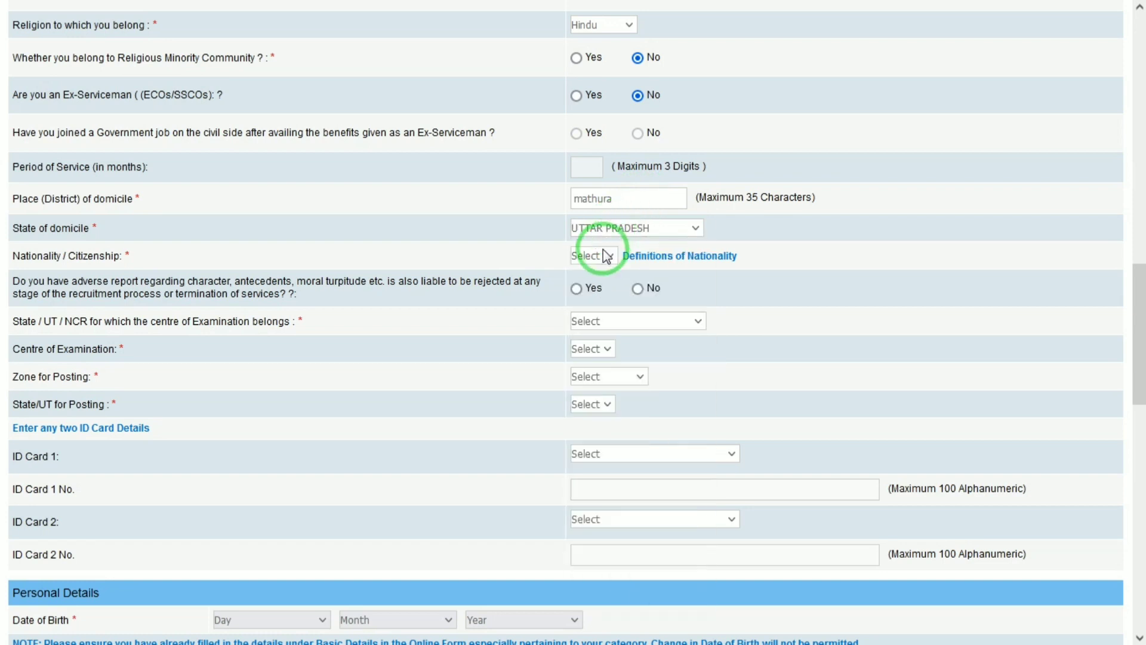
{"action": "left_click", "coordinate": [604, 257]}
{"action": "left_click", "coordinate": [590, 292]}
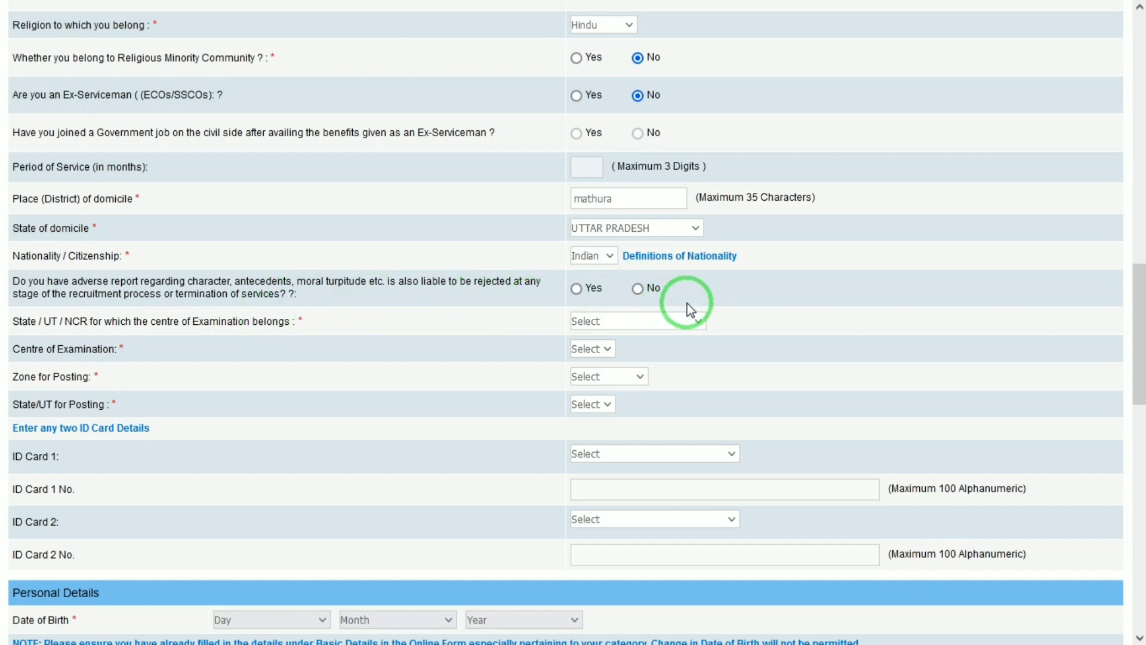
- Answer No to adverse report and pick Uttar Pradesh, Noida / Greater Noida as exam centre
{"action": "left_click", "coordinate": [637, 288]}
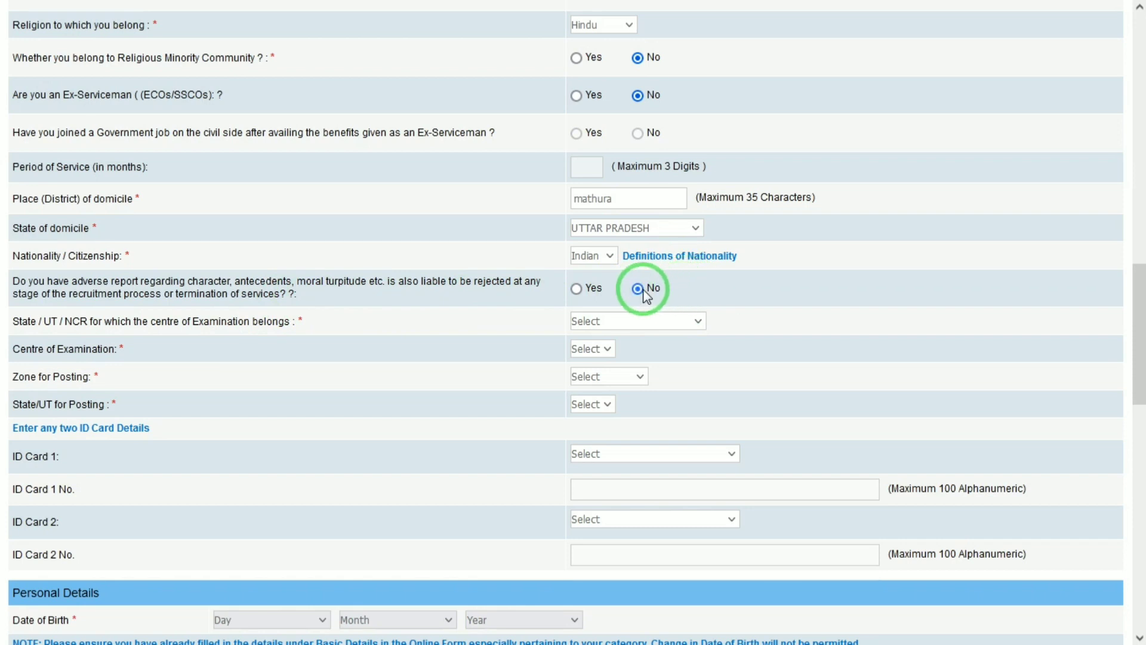
{"action": "left_click", "coordinate": [603, 321]}
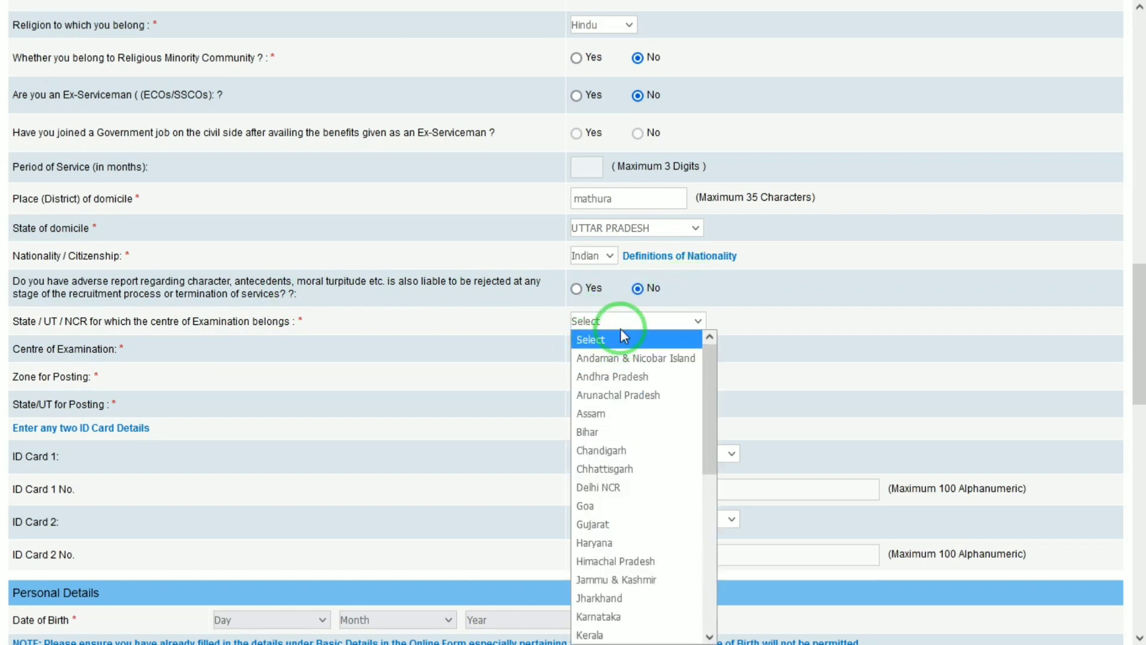
{"action": "key", "text": "u"}
{"action": "key", "text": "Return"}
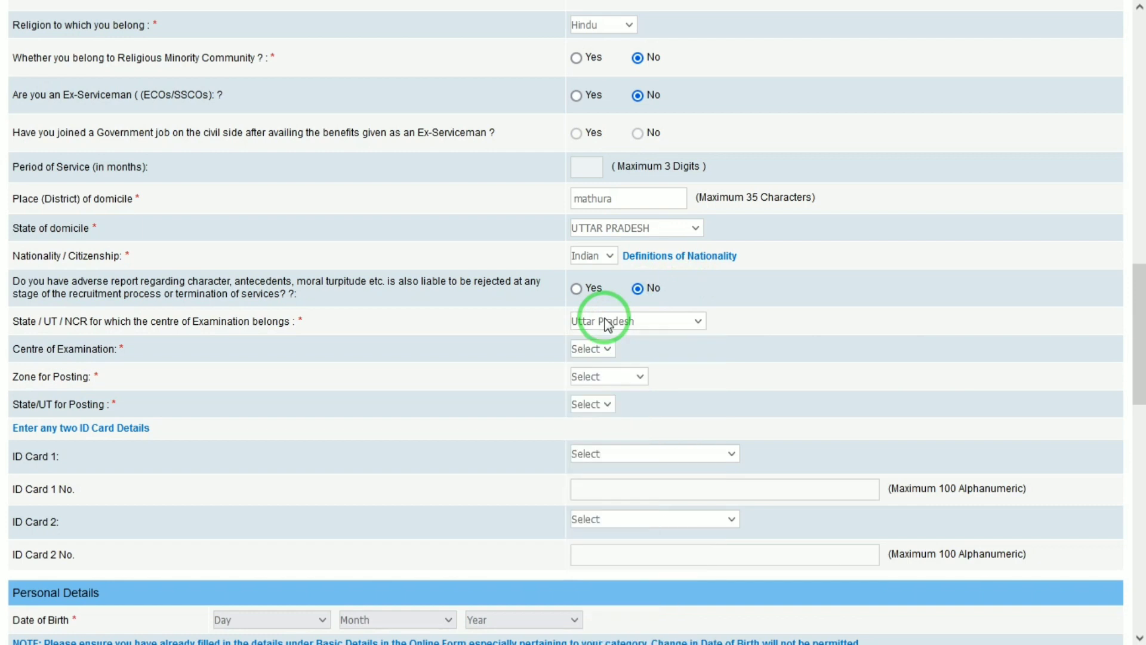
{"action": "left_click", "coordinate": [639, 348]}
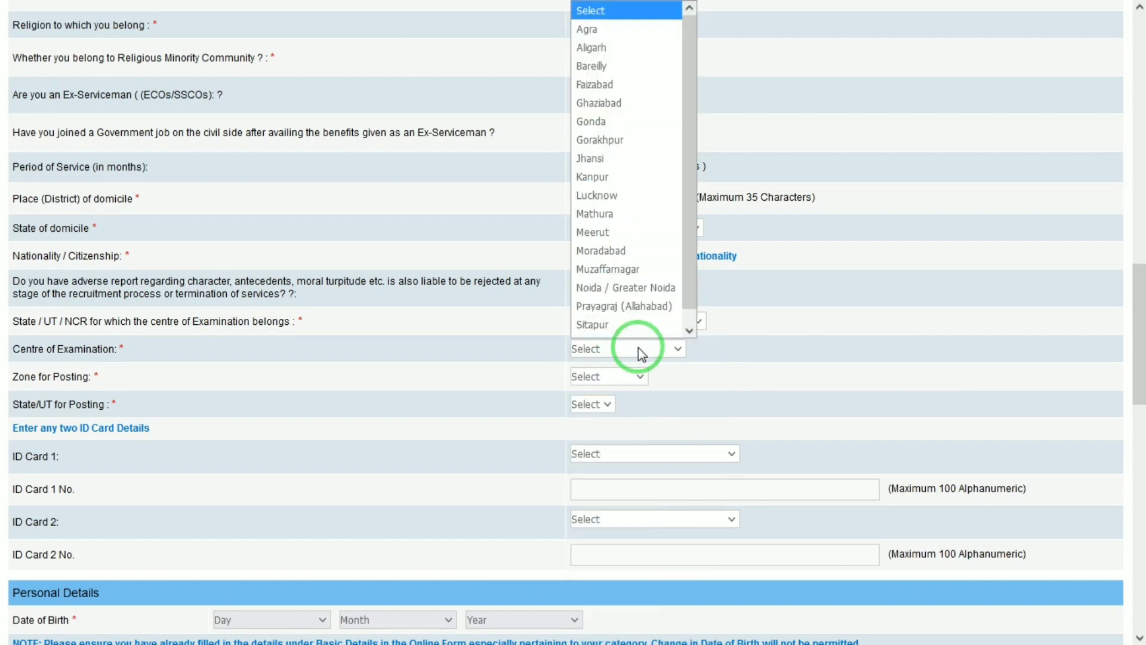
{"action": "left_click", "coordinate": [597, 287]}
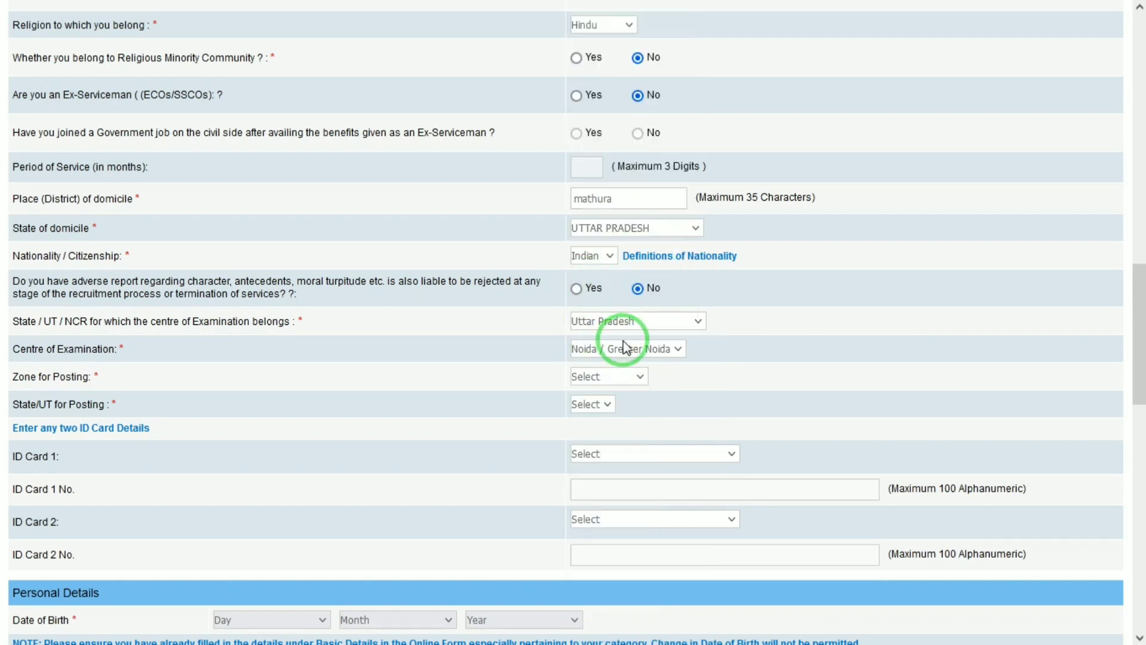
{"action": "left_click", "coordinate": [607, 376]}
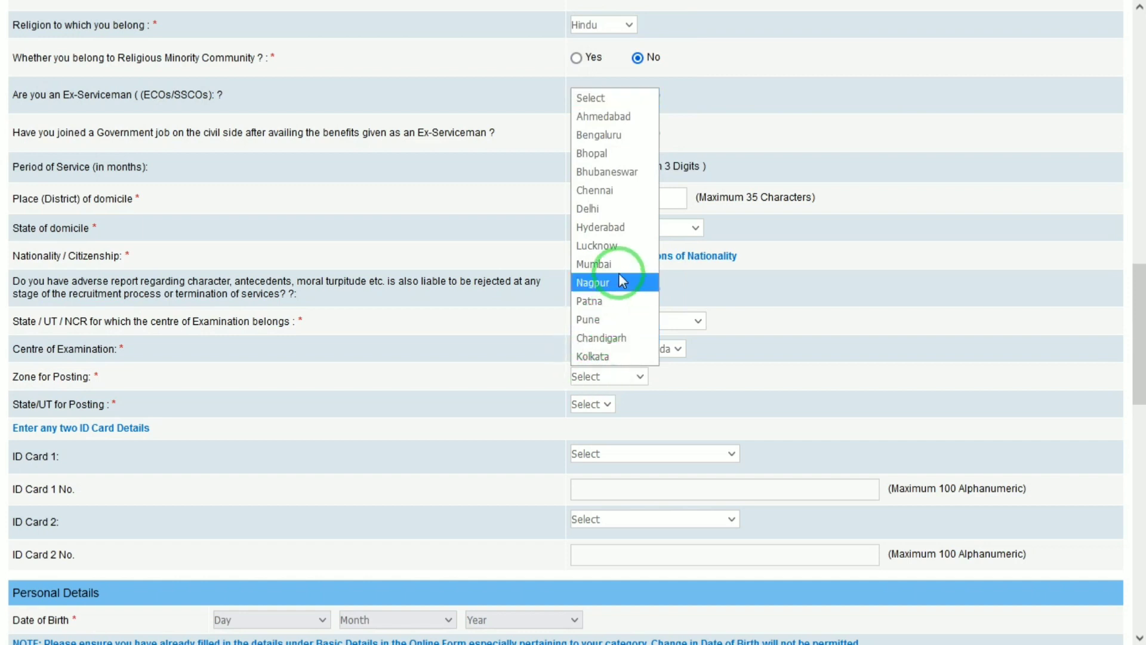
- Set both the posting zone and the posting state to Delhi
{"action": "left_click", "coordinate": [624, 208]}
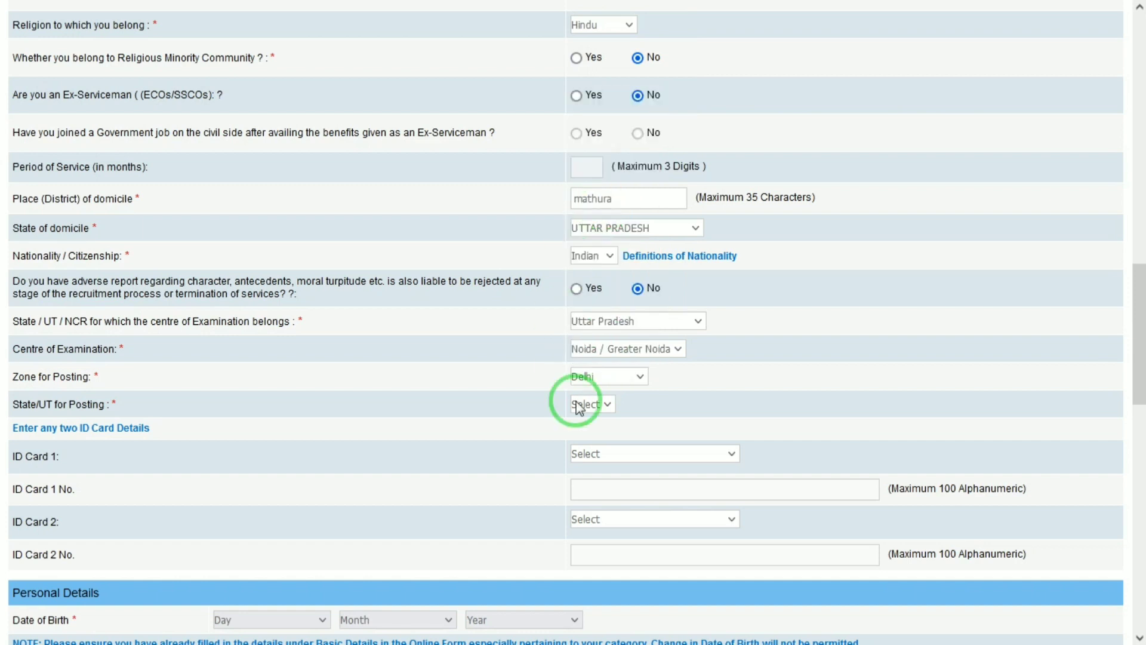
{"action": "left_click", "coordinate": [607, 405]}
{"action": "left_click", "coordinate": [599, 438]}
- Try the ID Card 1 and 2 lists, then reset ID Card 1 back to Select
{"action": "left_click", "coordinate": [625, 457]}
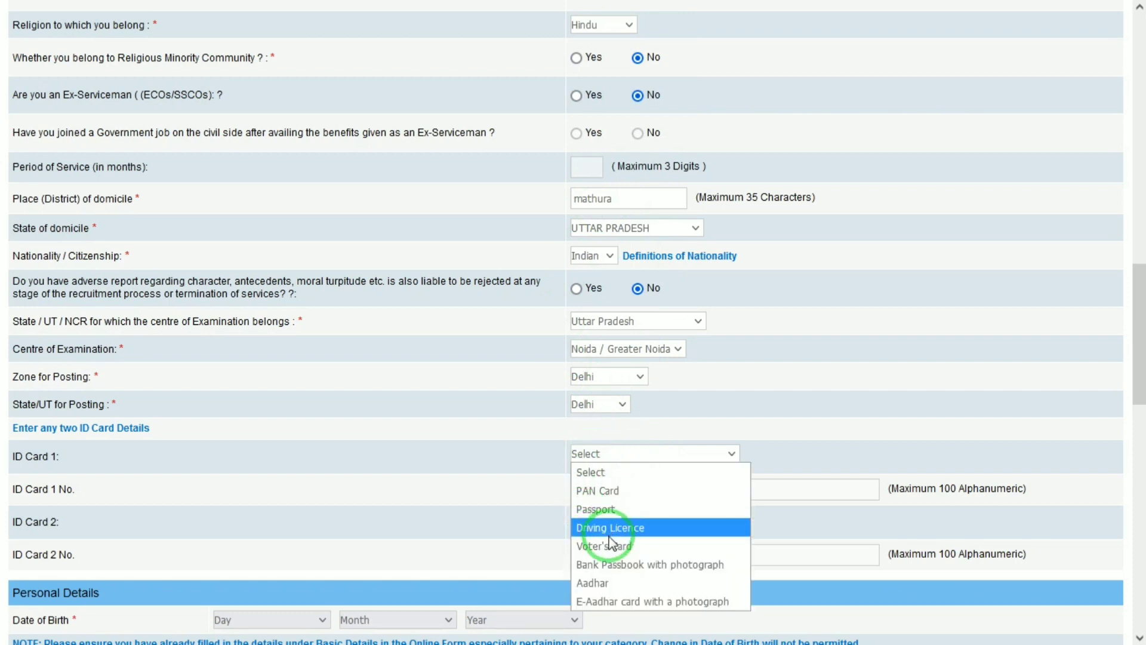
{"action": "left_click", "coordinate": [591, 583]}
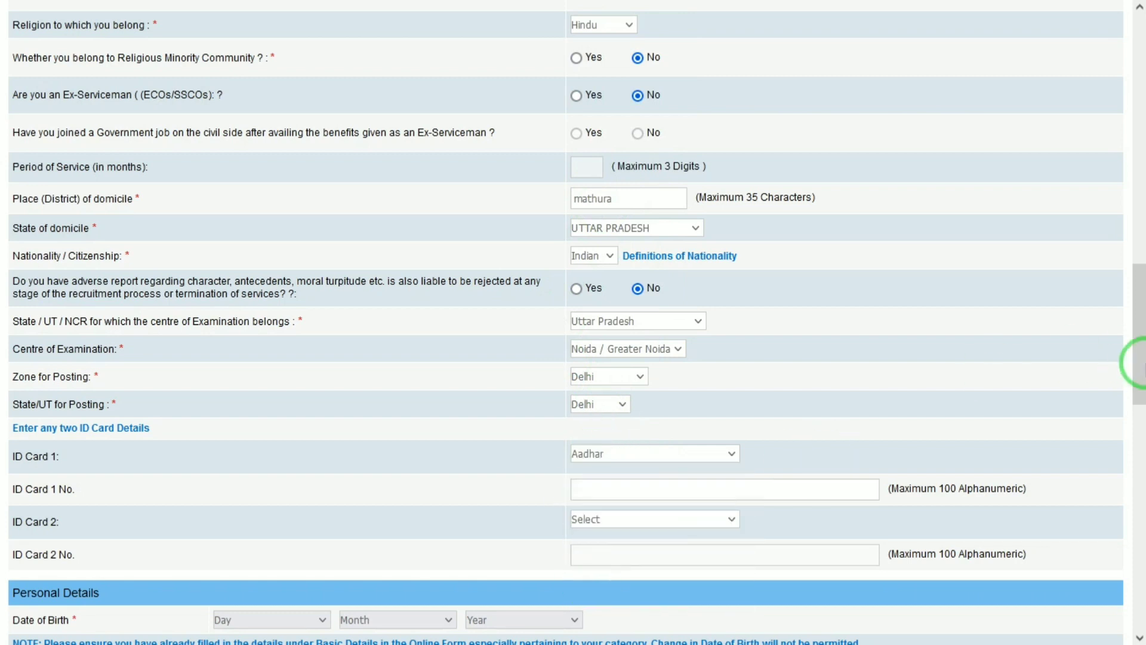
{"action": "left_click_drag", "start_coordinate": [1133, 352], "coordinate": [1133, 396]}
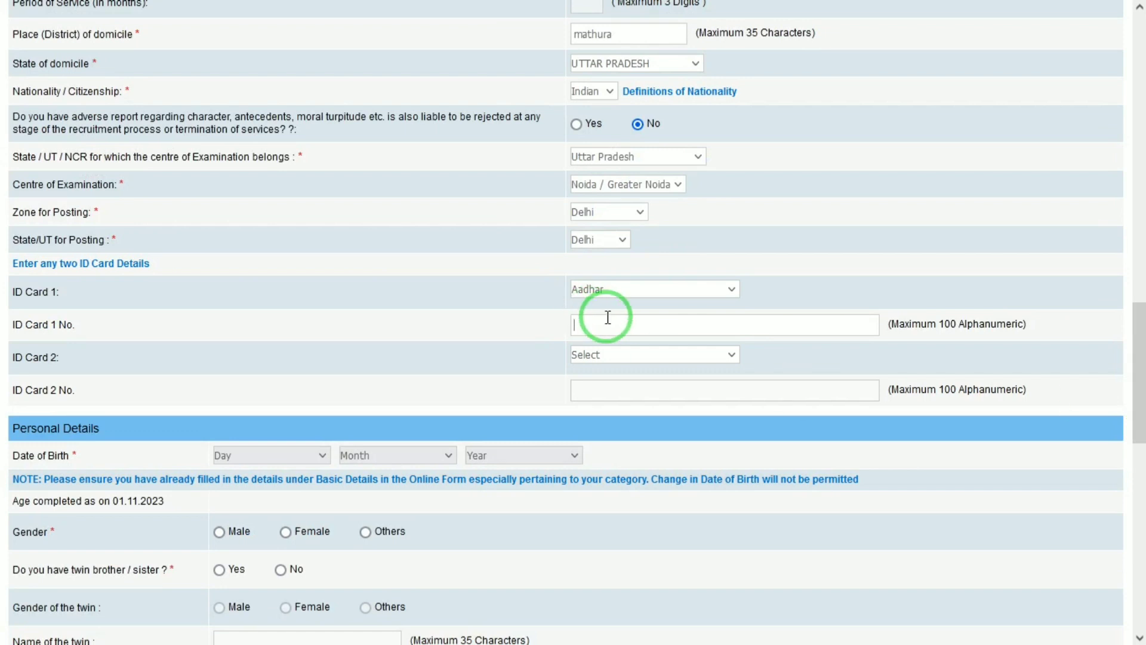
{"action": "left_click", "coordinate": [600, 354]}
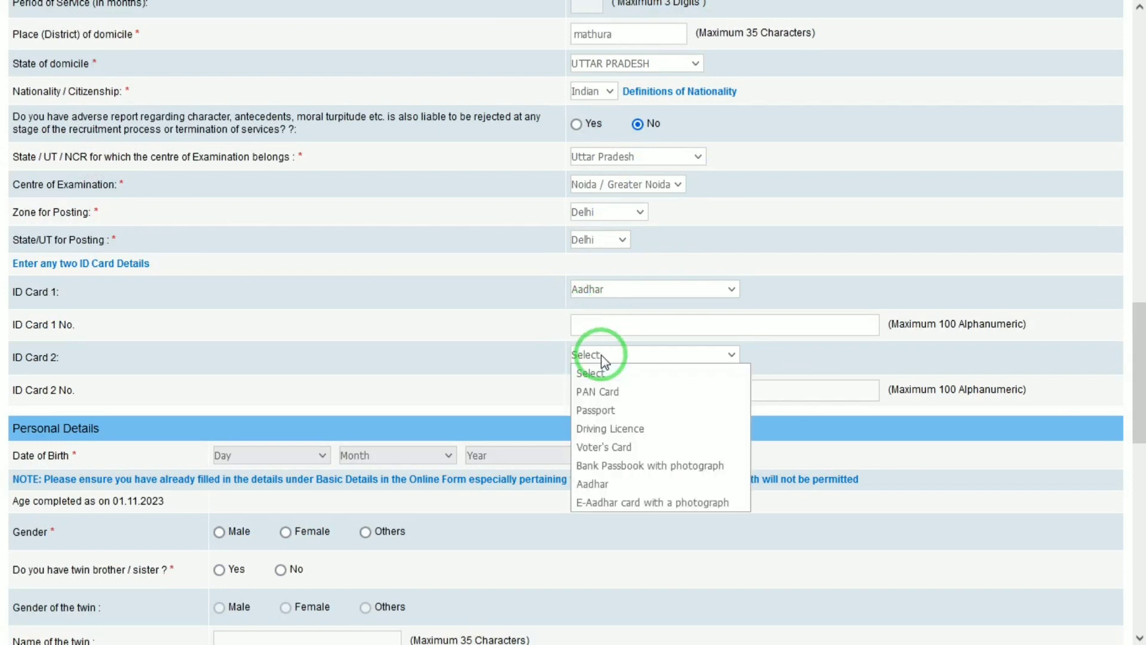
{"action": "left_click", "coordinate": [532, 371]}
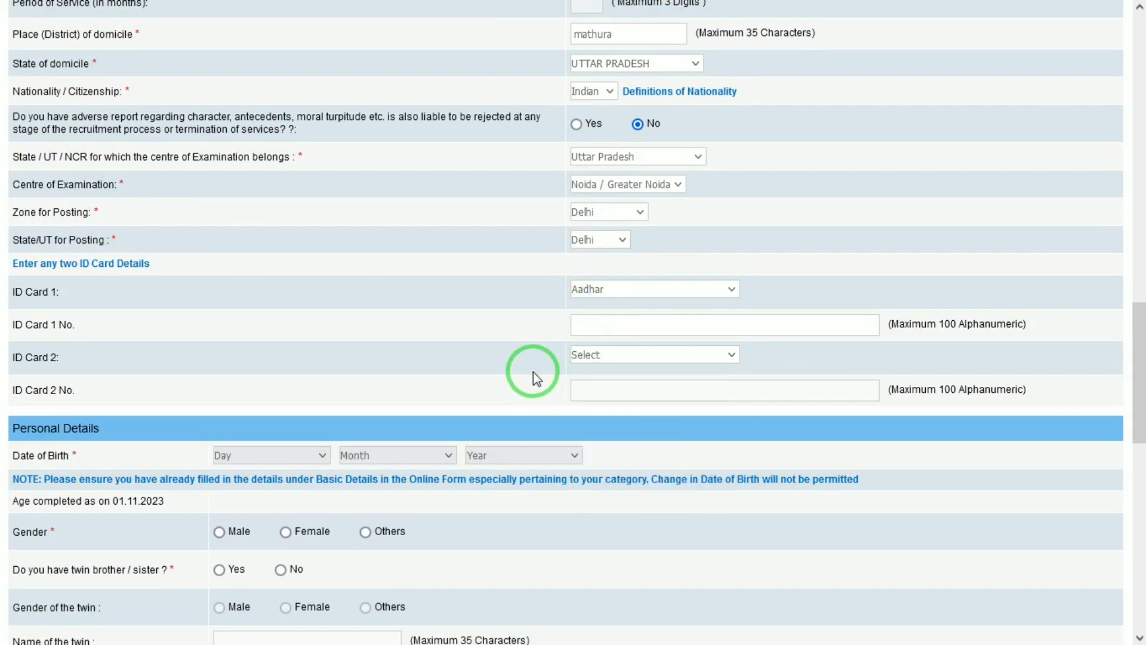
{"action": "left_click", "coordinate": [659, 289]}
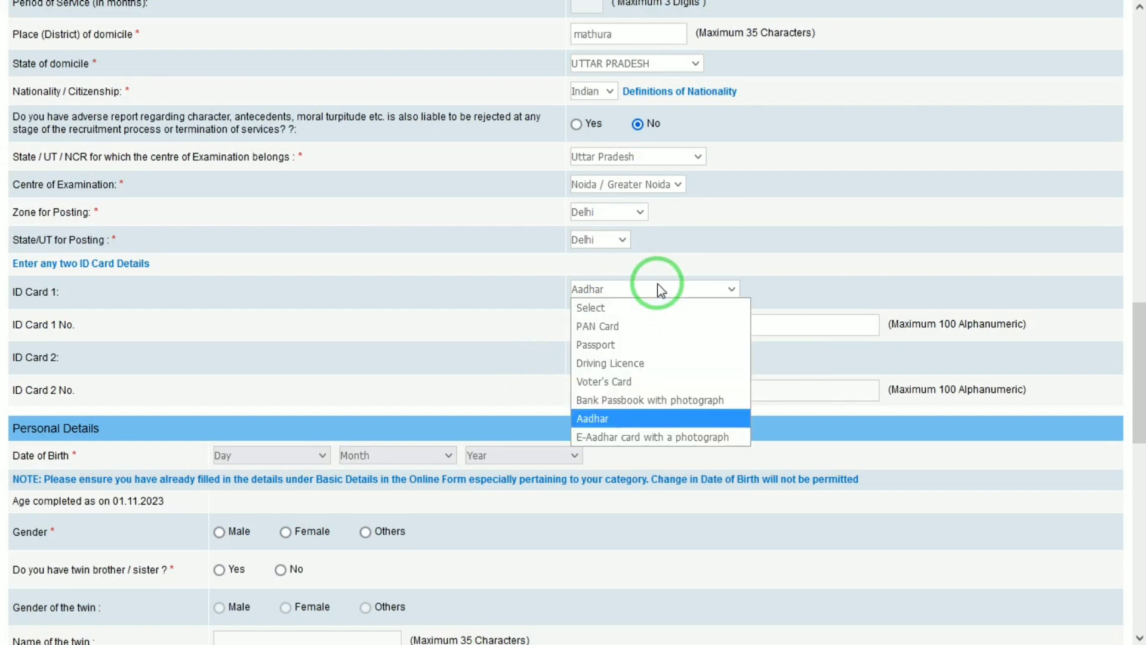
{"action": "left_click", "coordinate": [620, 308]}
{"action": "left_click_drag", "start_coordinate": [1138, 342], "coordinate": [1136, 409]}
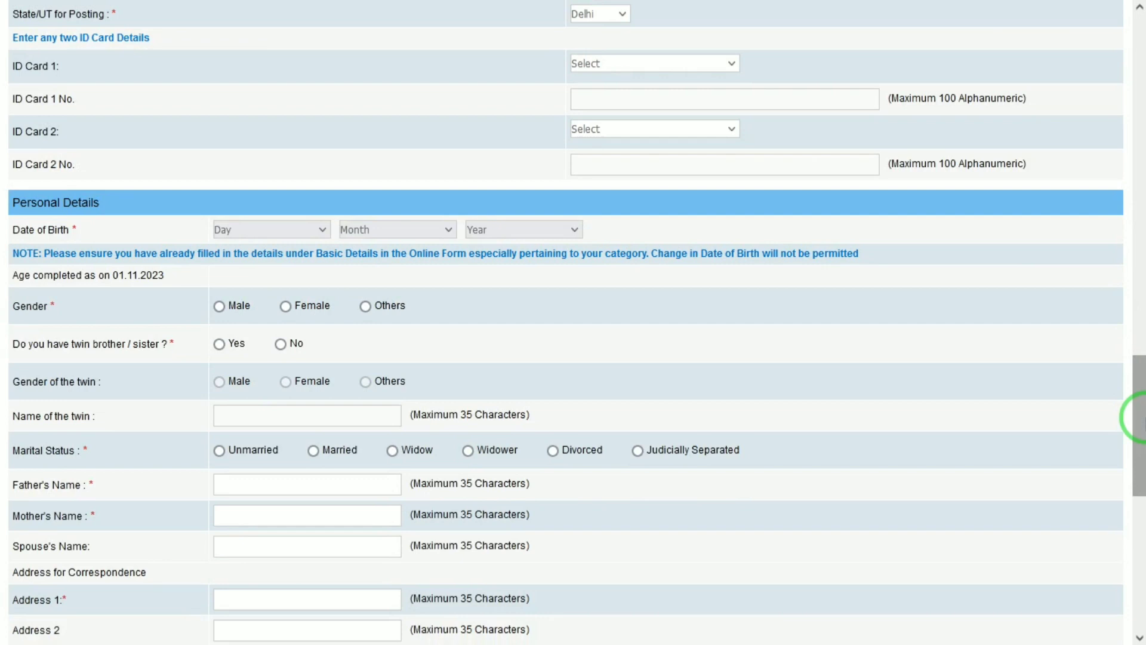
{"action": "left_click", "coordinate": [278, 230]}
{"action": "left_click", "coordinate": [257, 258]}
{"action": "left_click", "coordinate": [396, 231]}
{"action": "left_click", "coordinate": [380, 261]}
{"action": "left_click", "coordinate": [498, 225]}
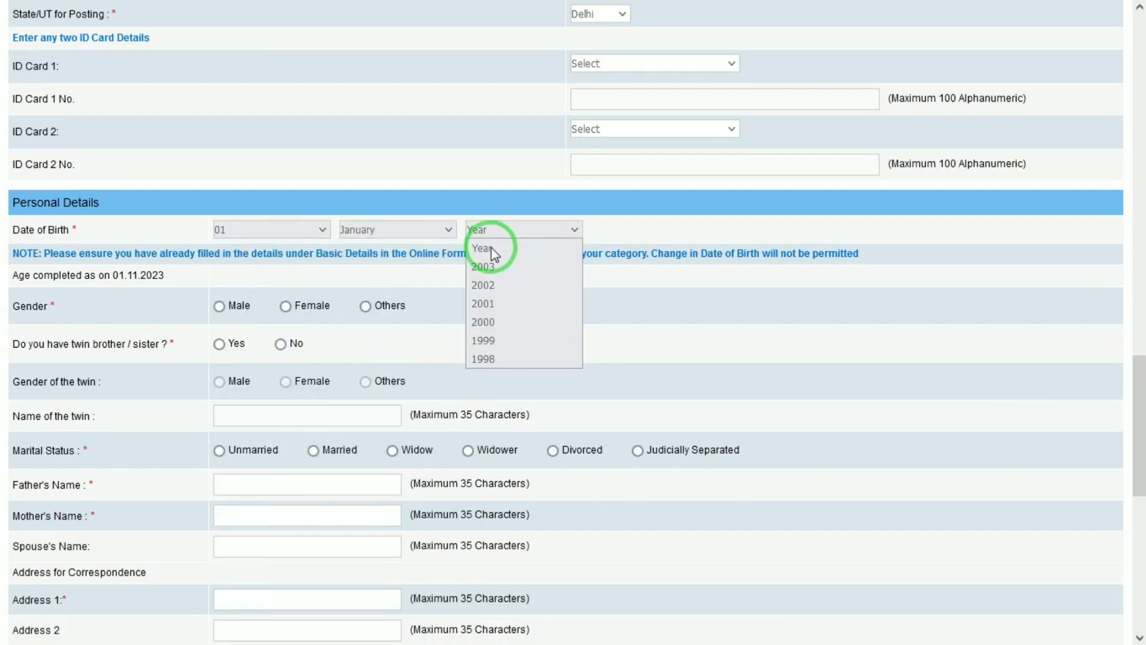
{"action": "left_click", "coordinate": [492, 266]}
{"action": "left_click", "coordinate": [492, 226]}
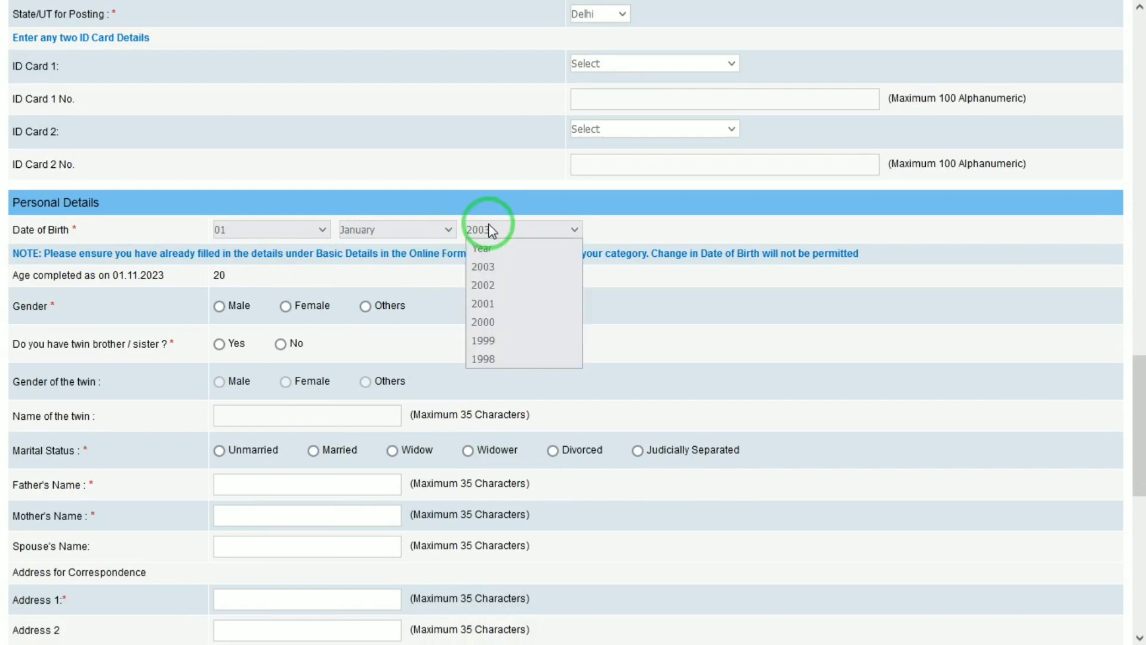
{"action": "left_click", "coordinate": [518, 322]}
- Mark gender as Male, No for twin, and marital status Unmarried
{"action": "left_click", "coordinate": [221, 307]}
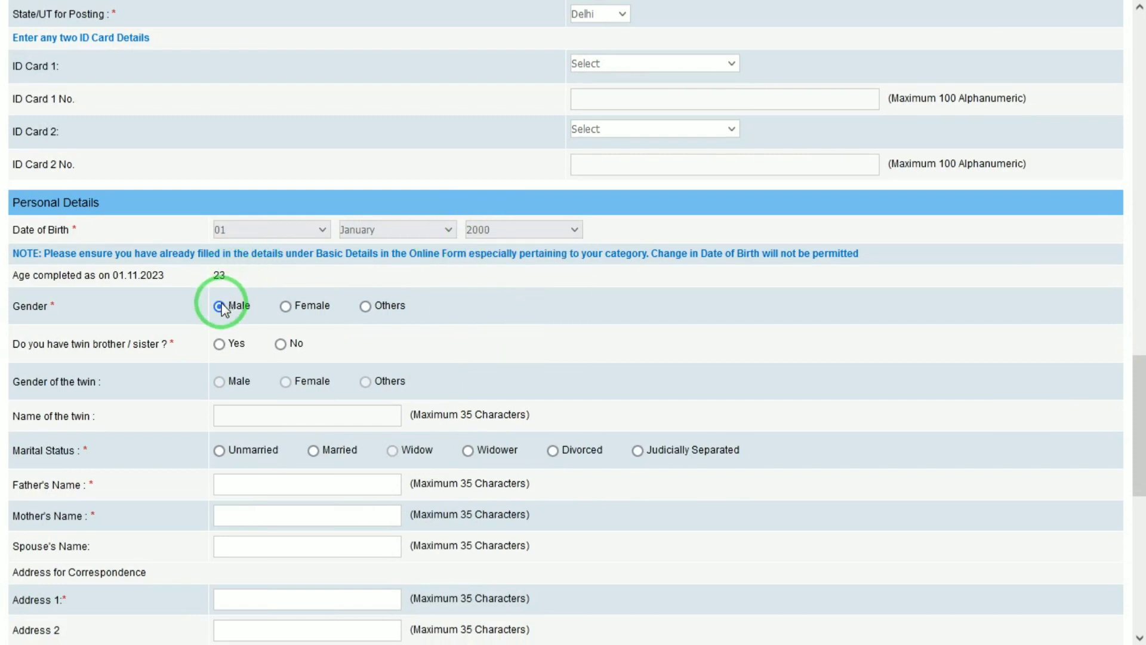
{"action": "left_click", "coordinate": [281, 345]}
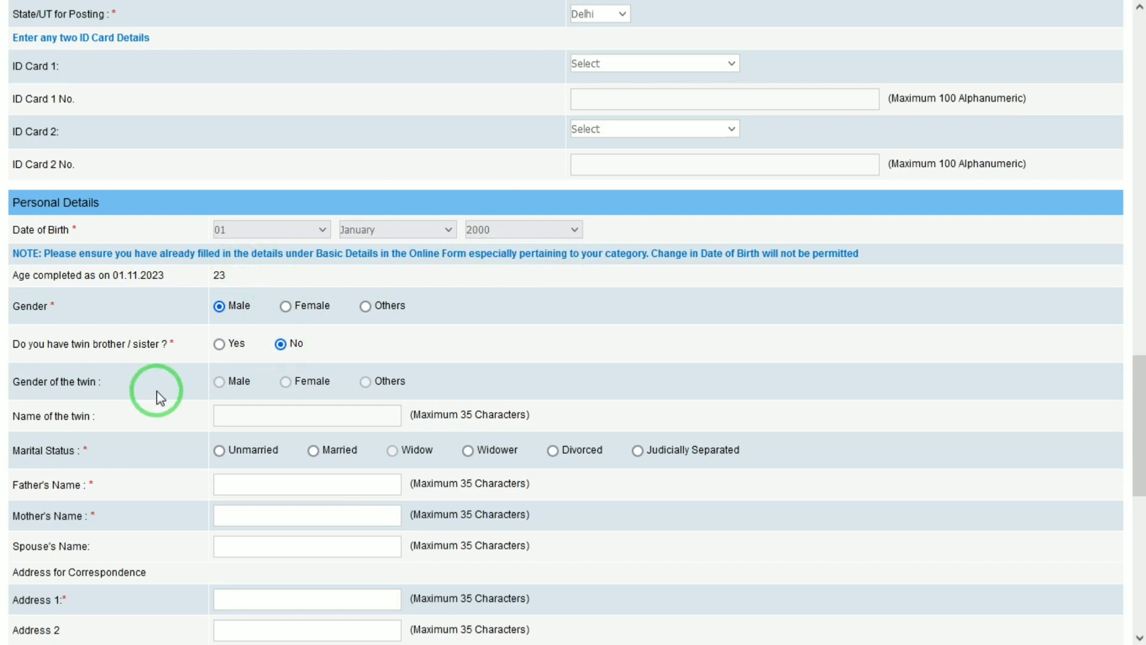
{"action": "left_click_drag", "start_coordinate": [1138, 418], "coordinate": [1137, 464]}
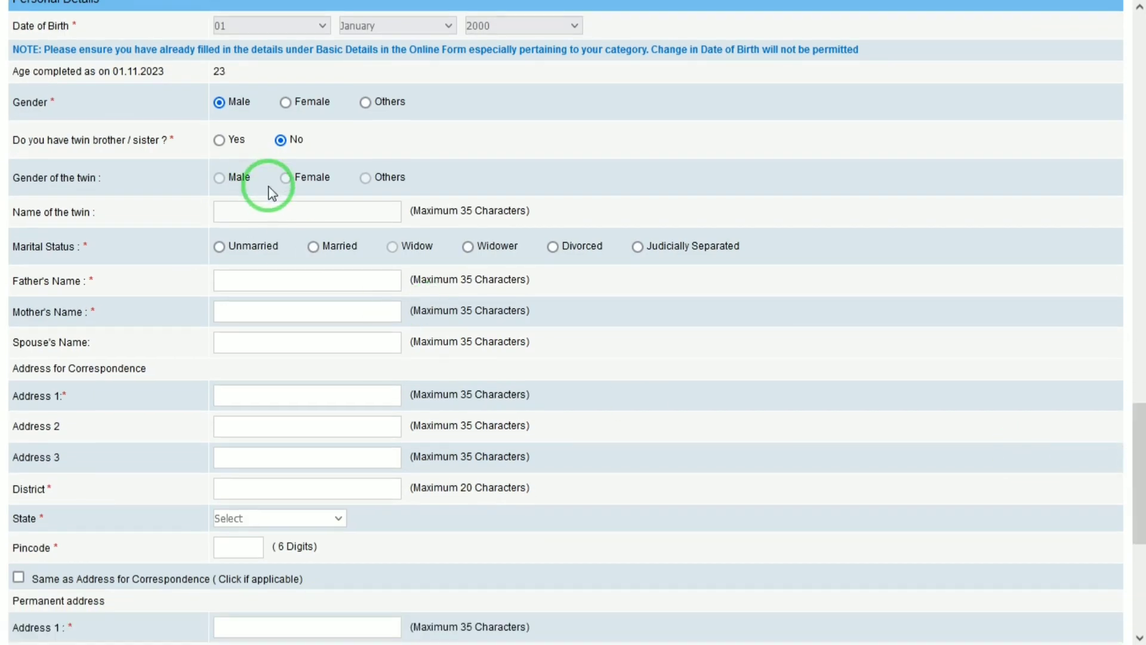
{"action": "left_click", "coordinate": [218, 246]}
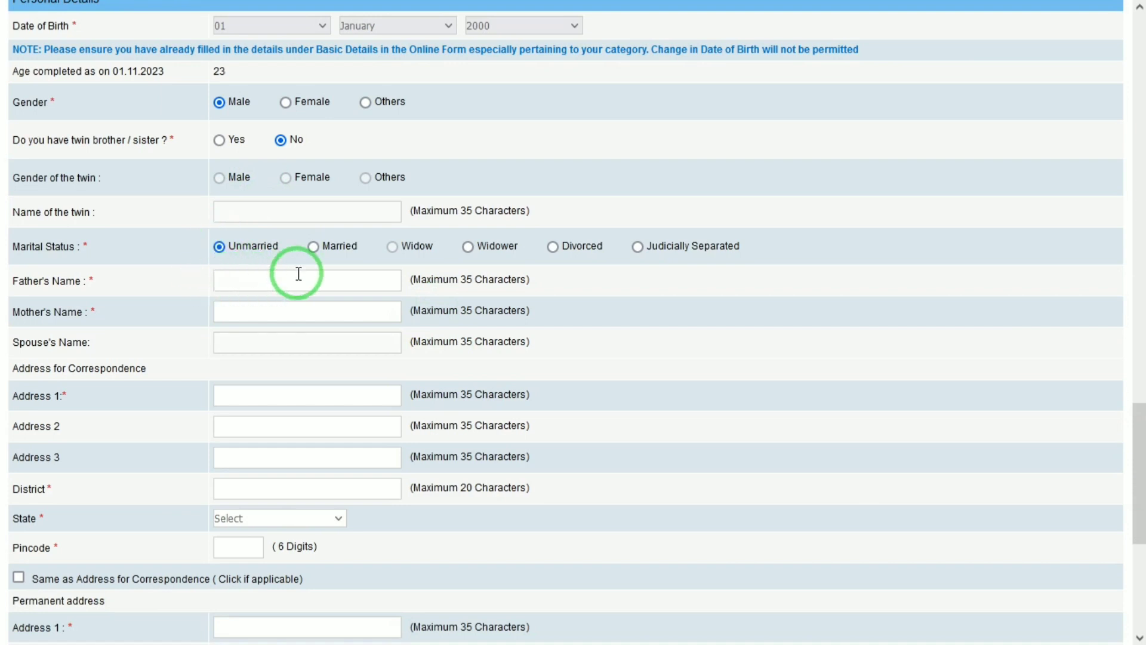
- Type the parents' names and the correspondence address
{"action": "left_click_drag", "start_coordinate": [1138, 504], "coordinate": [1138, 537]}
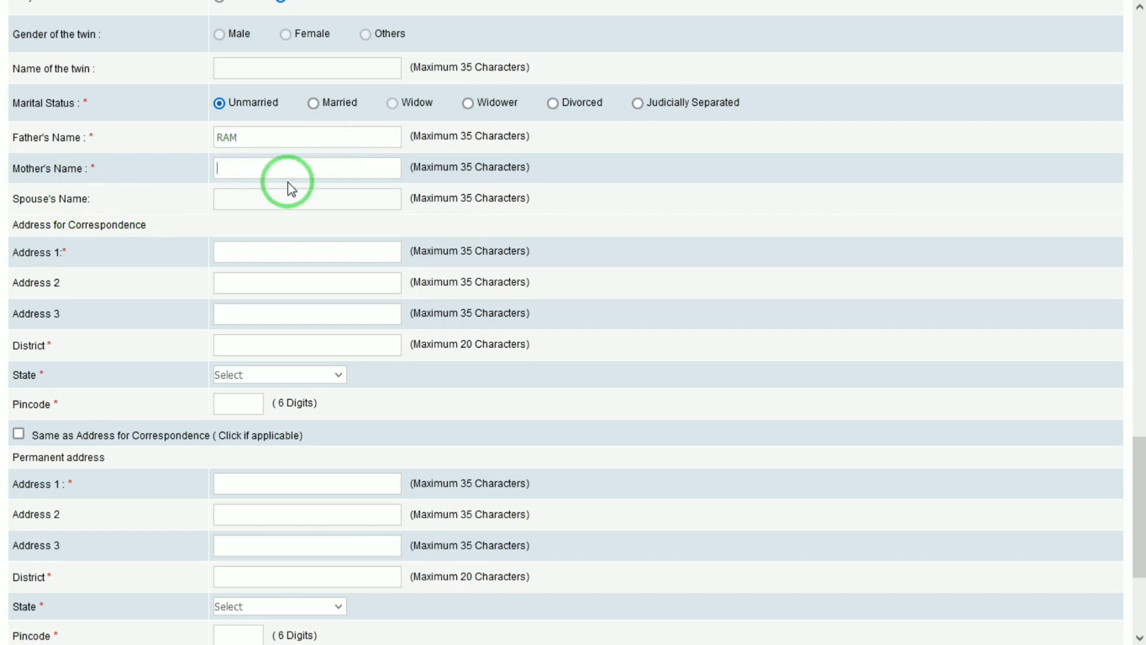
{"action": "type", "text": "KUSAH"}
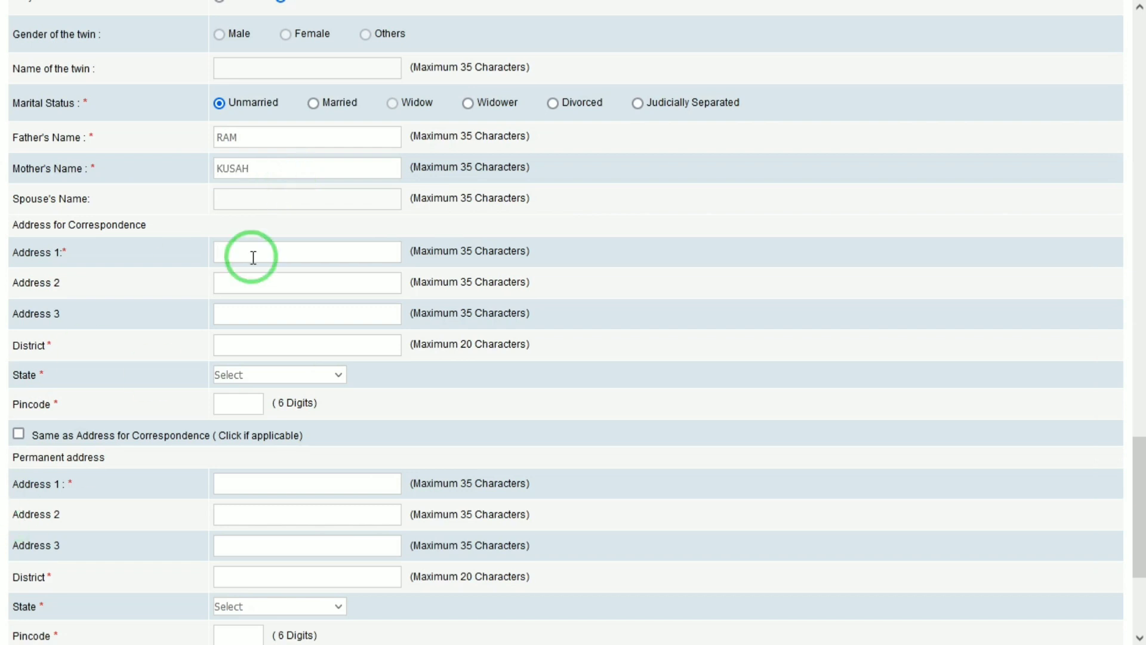
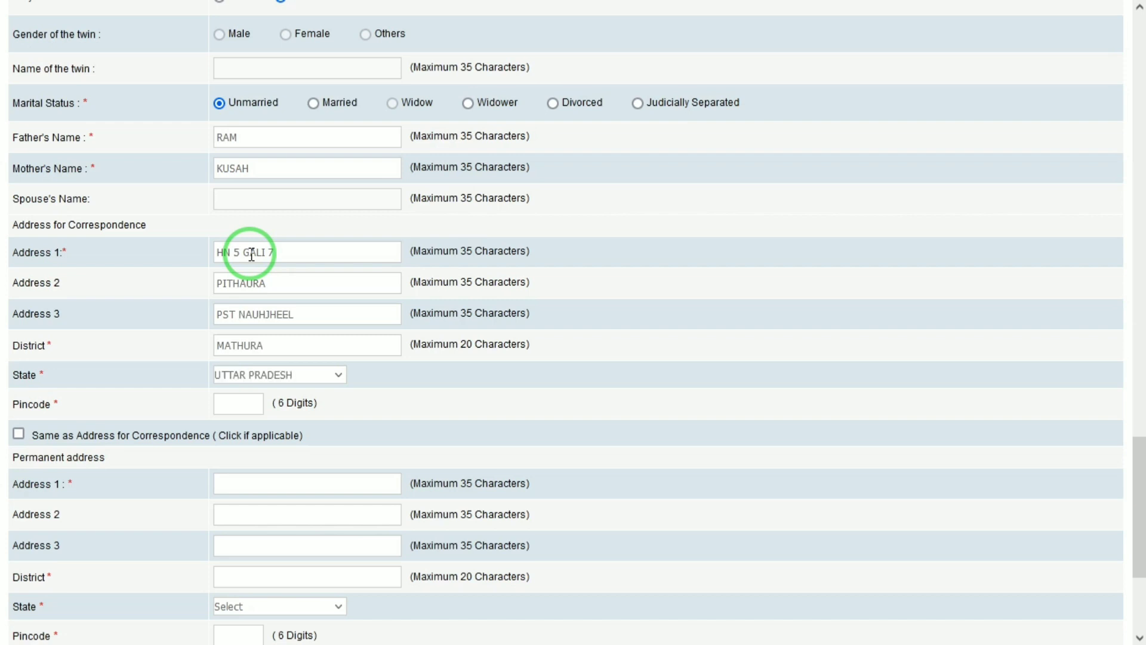
- Enter the correspondence pincode, reuse the address as permanent address, and open GST invoicing choices
{"action": "key", "text": "Tab"}
{"action": "type", "text": "281203"}
{"action": "key", "text": "Tab"}
{"action": "key", "text": "space"}
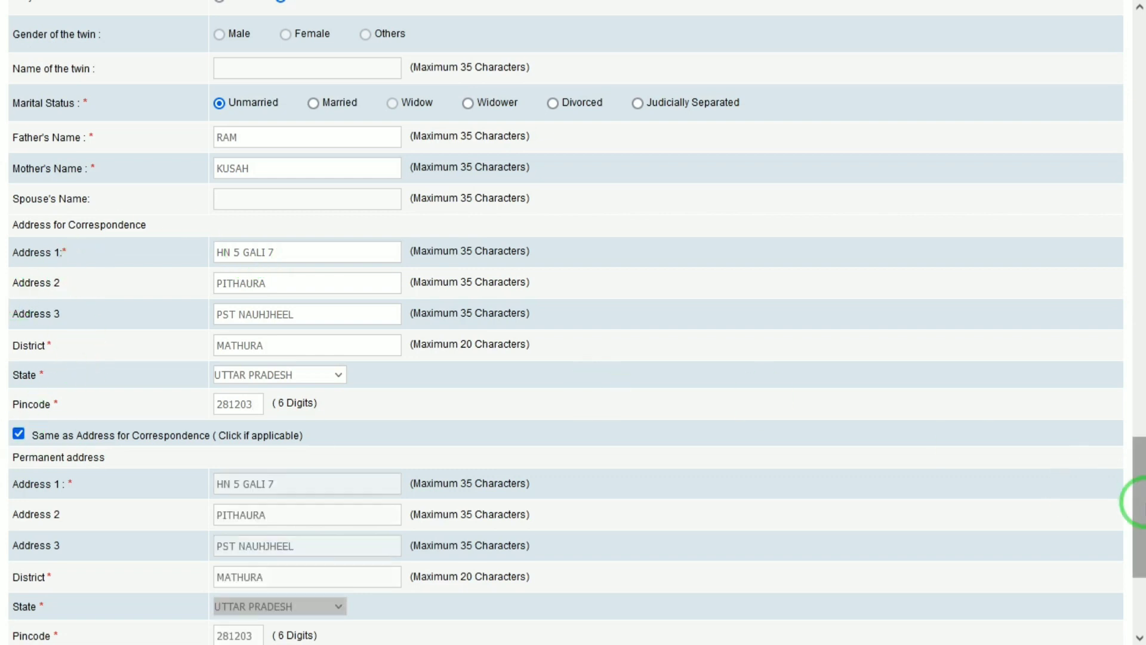
{"action": "scroll", "coordinate": [1139, 499], "scroll_direction": "down", "scroll_amount": 4}
{"action": "left_click", "coordinate": [258, 448]}
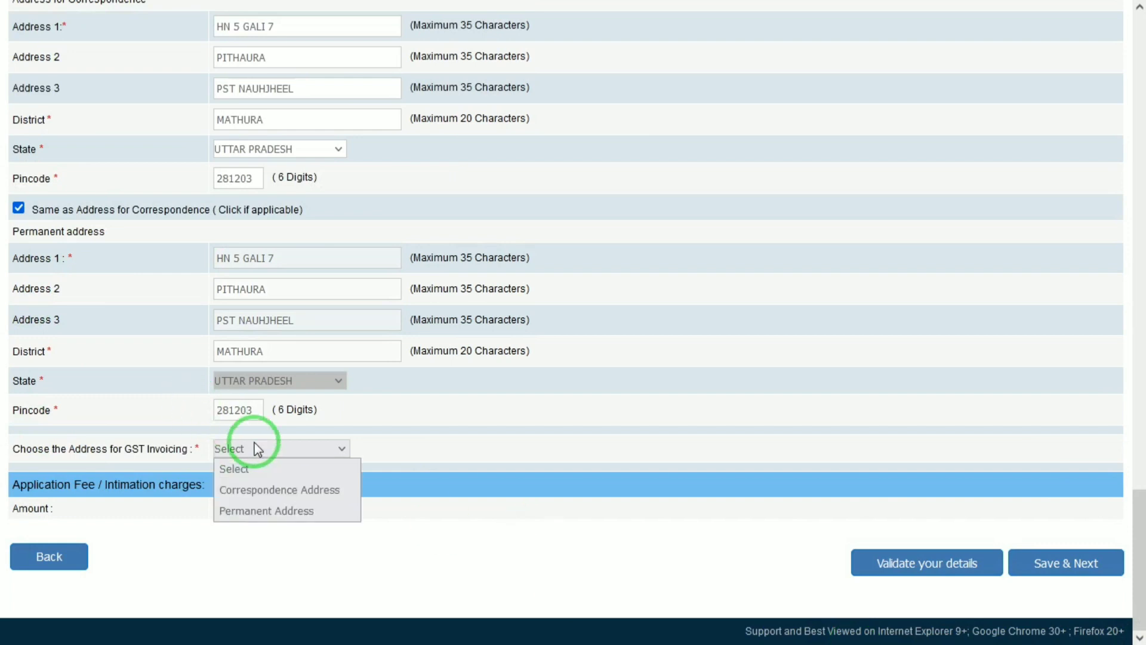
- Use the correspondence address for GST invoicing and validate the form for errors
{"action": "left_click", "coordinate": [293, 493]}
{"action": "left_click", "coordinate": [942, 579]}
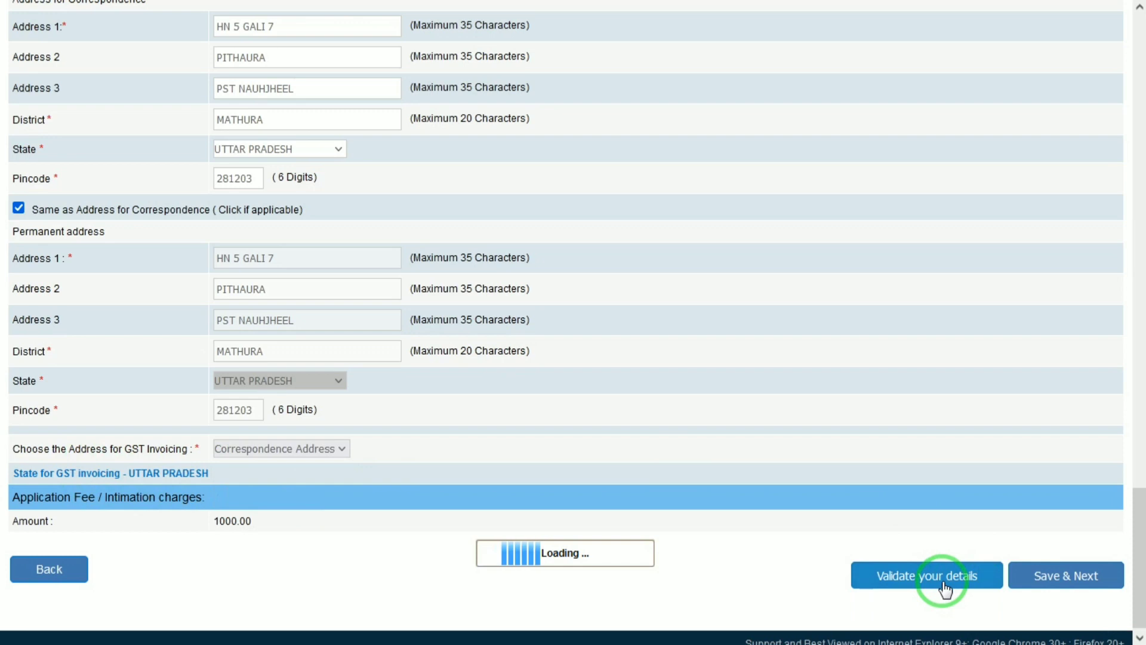
{"action": "left_click_drag", "start_coordinate": [1138, 542], "coordinate": [1140, 350]}
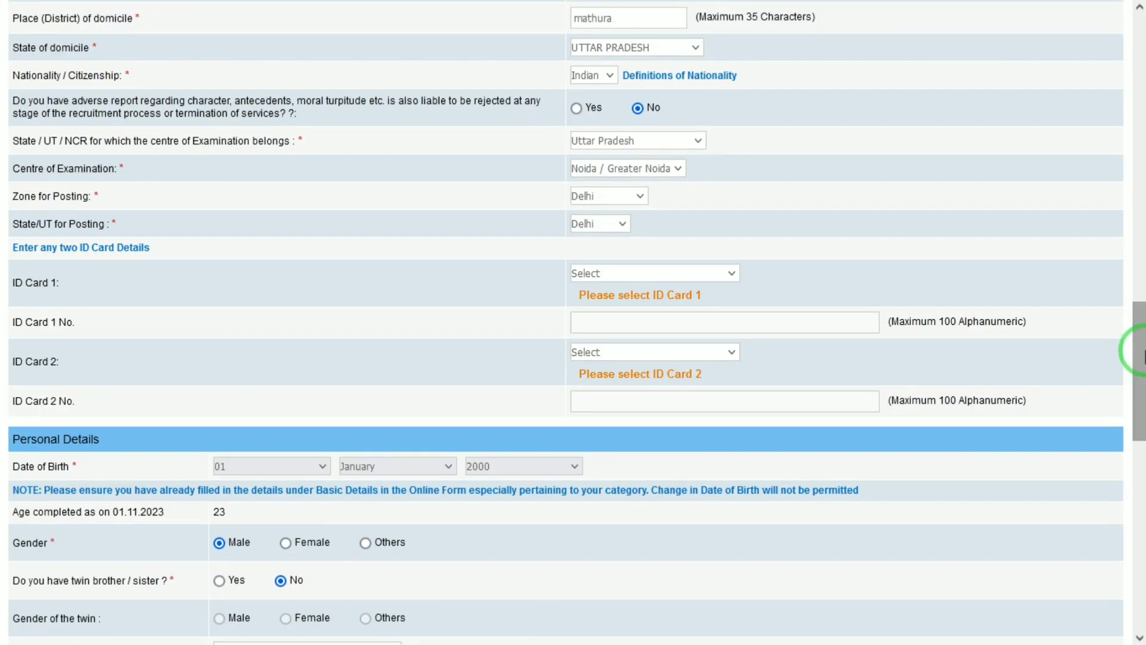
- Set ID Card 1 to PAN Card and ID Card 2 to Aadhar
{"action": "left_click", "coordinate": [642, 272]}
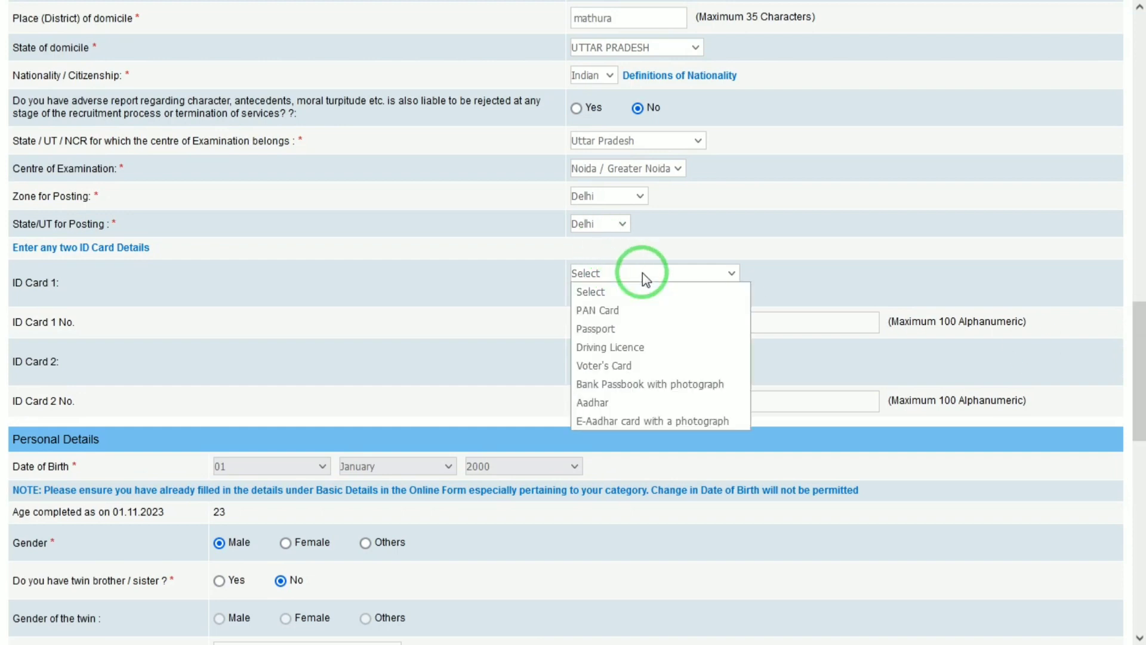
{"action": "left_click", "coordinate": [609, 310]}
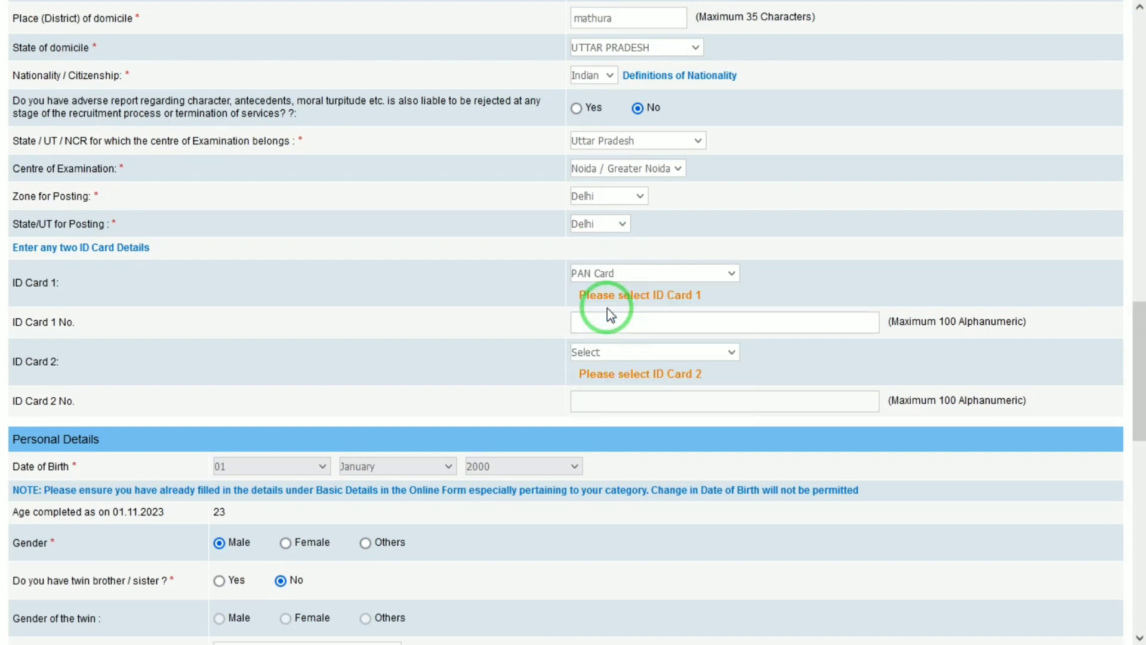
{"action": "left_click", "coordinate": [618, 354]}
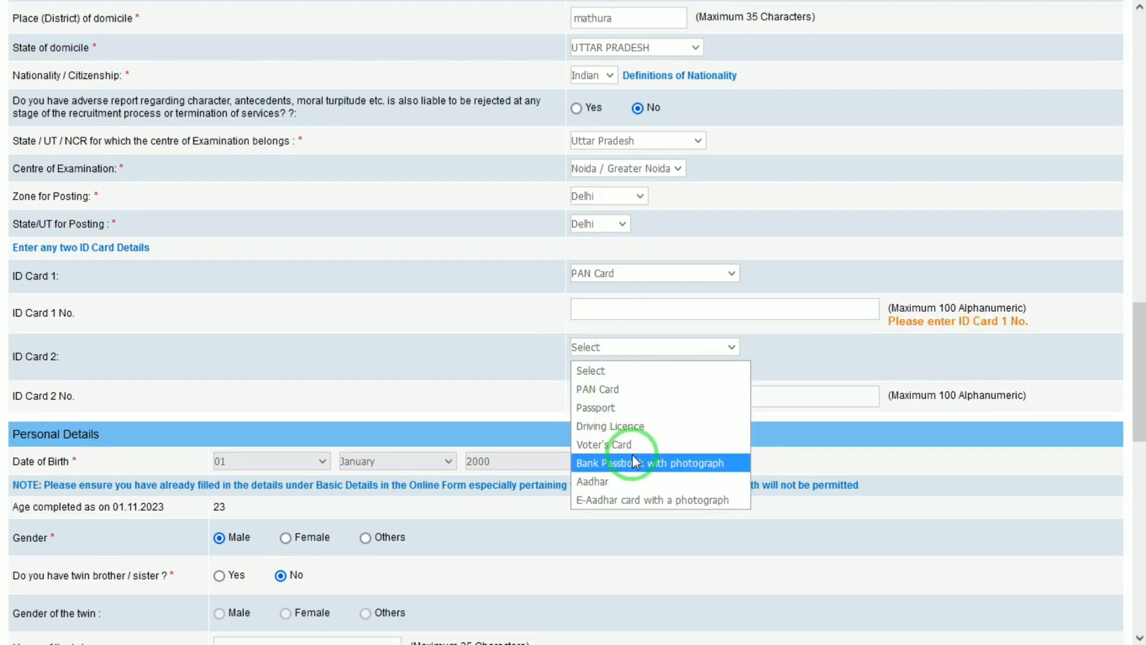
{"action": "left_click", "coordinate": [610, 481]}
{"action": "scroll", "coordinate": [1134, 281], "scroll_direction": "up", "scroll_amount": 10}
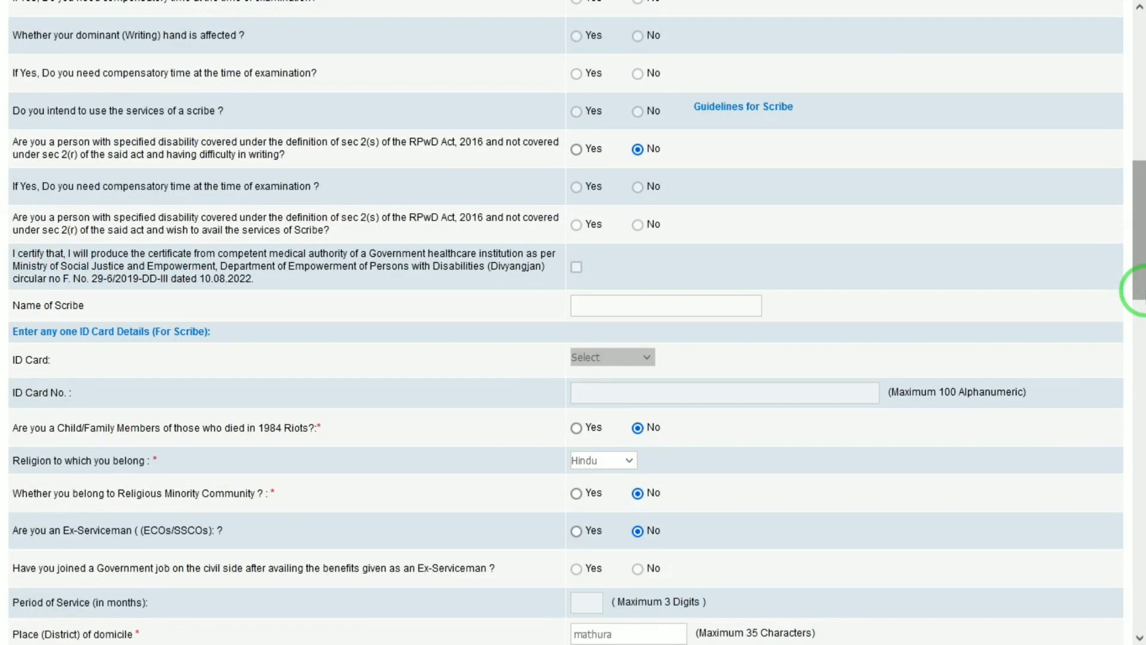
{"action": "scroll", "coordinate": [1137, 490], "scroll_direction": "down", "scroll_amount": 8}
- Scroll to Educational Qualification and keep B.Com. as the graduation degree at 98.00%
{"action": "left_click_drag", "start_coordinate": [1145, 489], "coordinate": [1141, 637]}
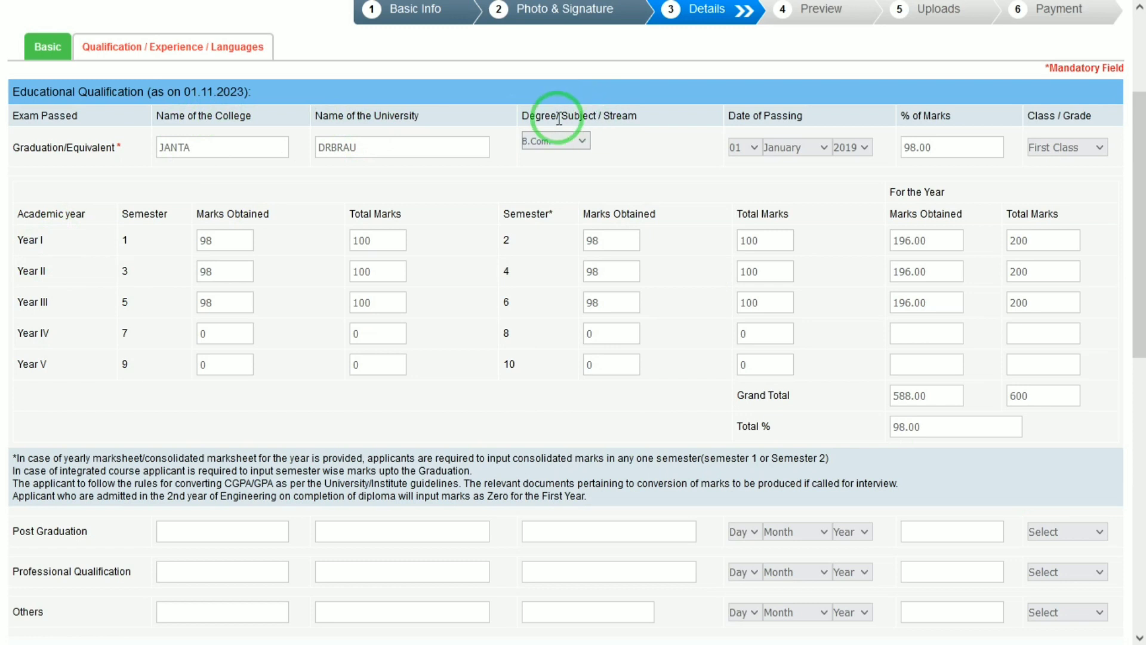
{"action": "left_click", "coordinate": [540, 143]}
{"action": "left_click", "coordinate": [540, 141]}
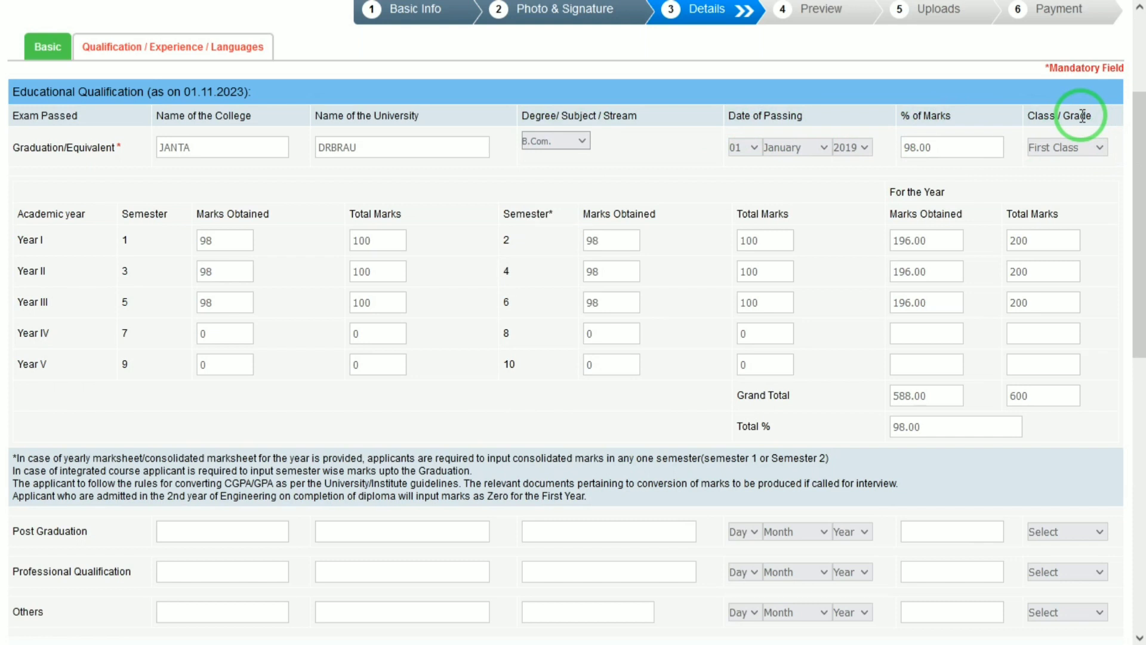
{"action": "left_click_drag", "start_coordinate": [1145, 166], "coordinate": [1145, 188]}
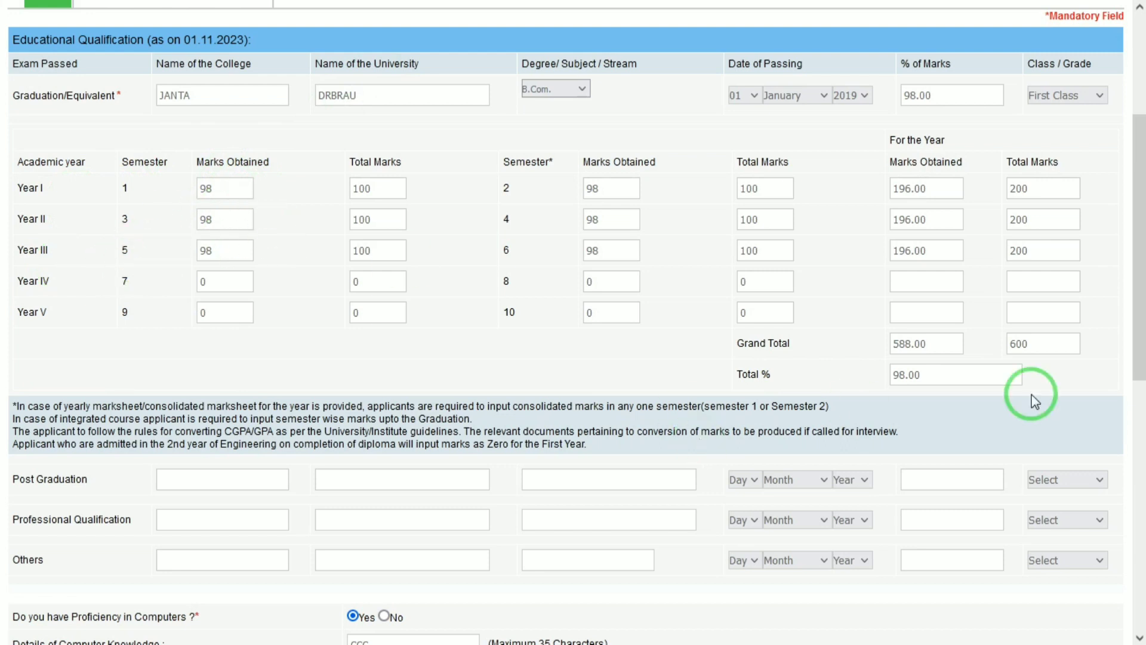
- Scroll past Hindi, English and Sanskrit in Languages Known and Save & Next to the preview
{"action": "left_click_drag", "start_coordinate": [1141, 310], "coordinate": [1134, 449]}
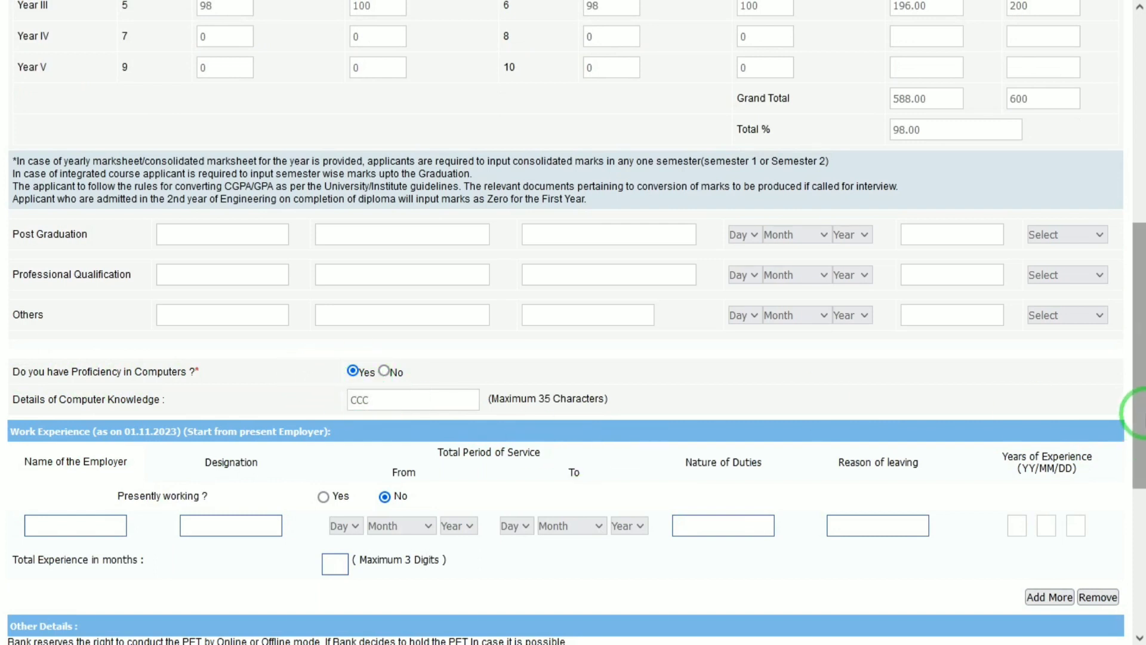
{"action": "left_click_drag", "start_coordinate": [1139, 481], "coordinate": [1139, 524]}
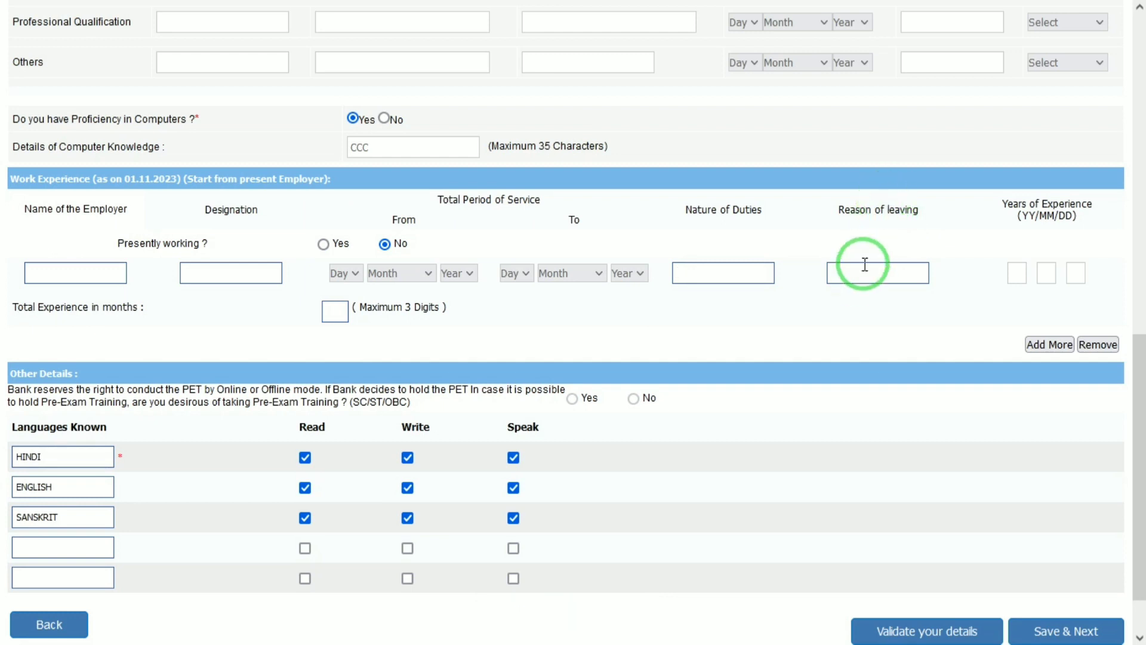
{"action": "scroll", "coordinate": [1133, 402], "scroll_direction": "down", "scroll_amount": 3}
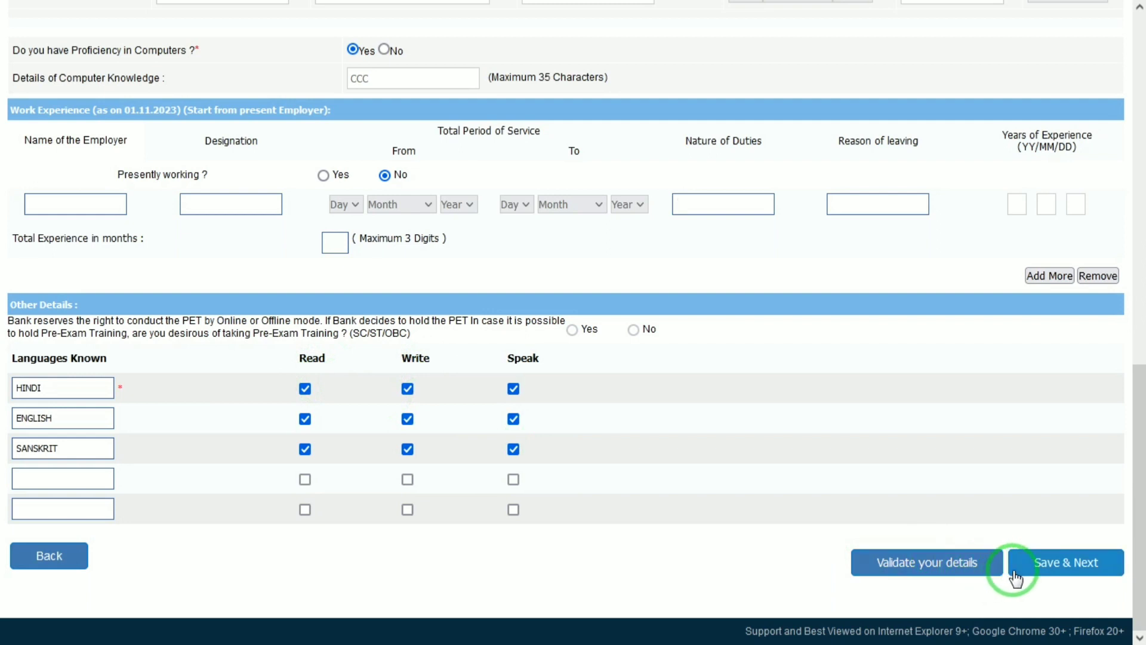
{"action": "left_click", "coordinate": [1053, 561]}
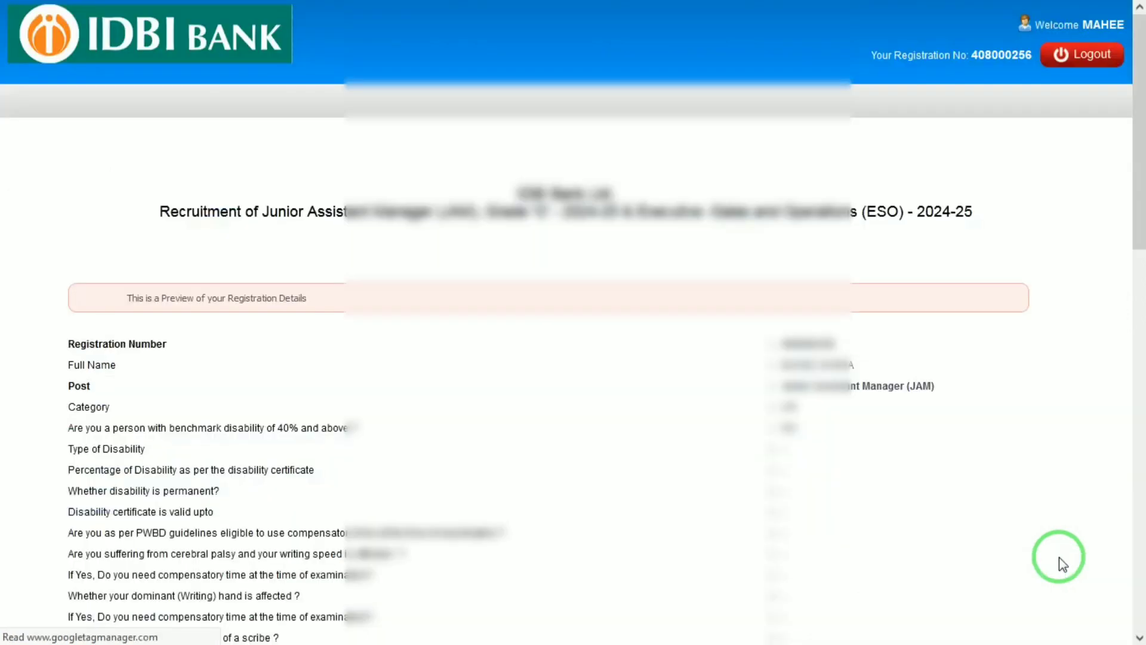
- Agree to the preview declaration, complete registration, and choose a left thumb impression file
{"action": "left_click_drag", "start_coordinate": [1139, 89], "coordinate": [1137, 596]}
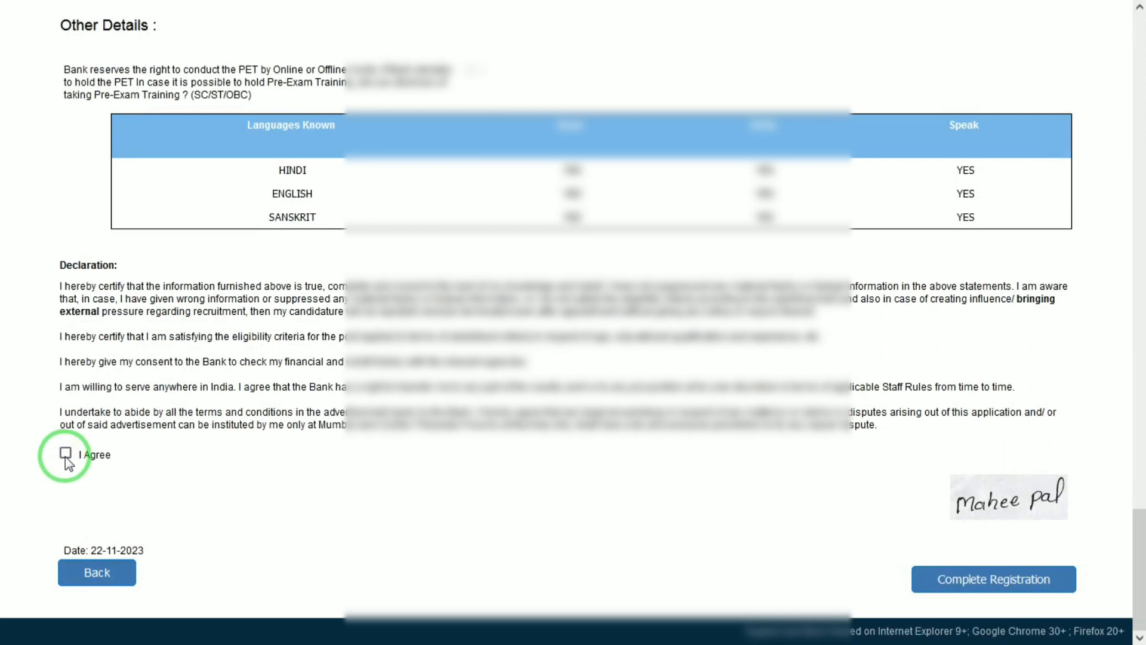
{"action": "left_click", "coordinate": [958, 583]}
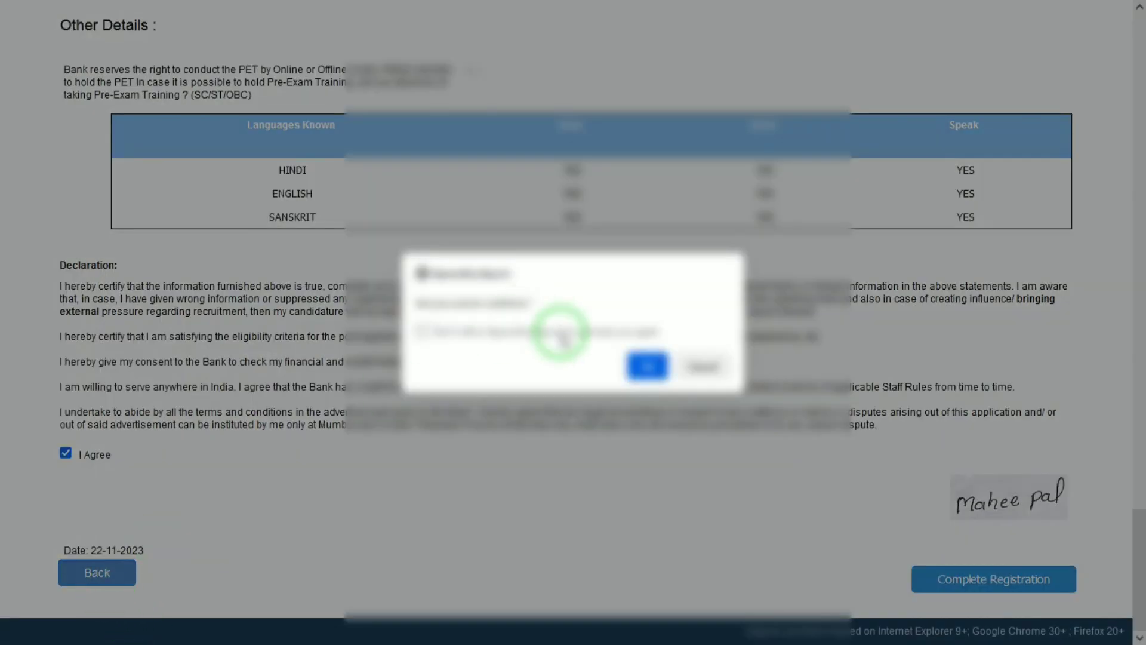
{"action": "left_click", "coordinate": [643, 367]}
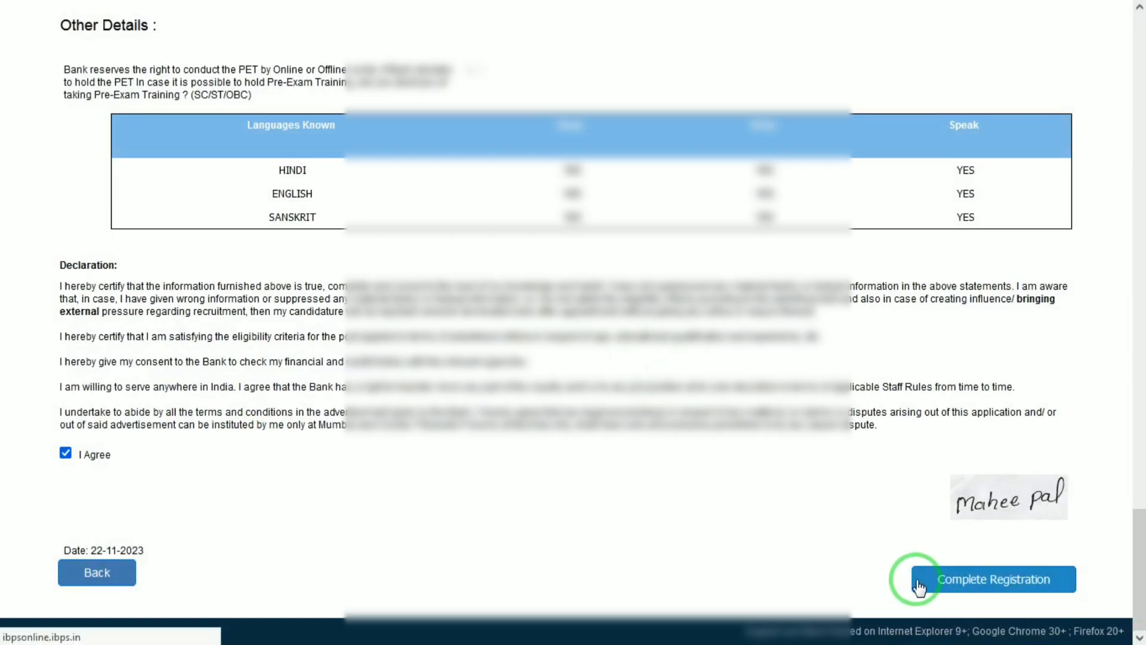
{"action": "left_click", "coordinate": [918, 584]}
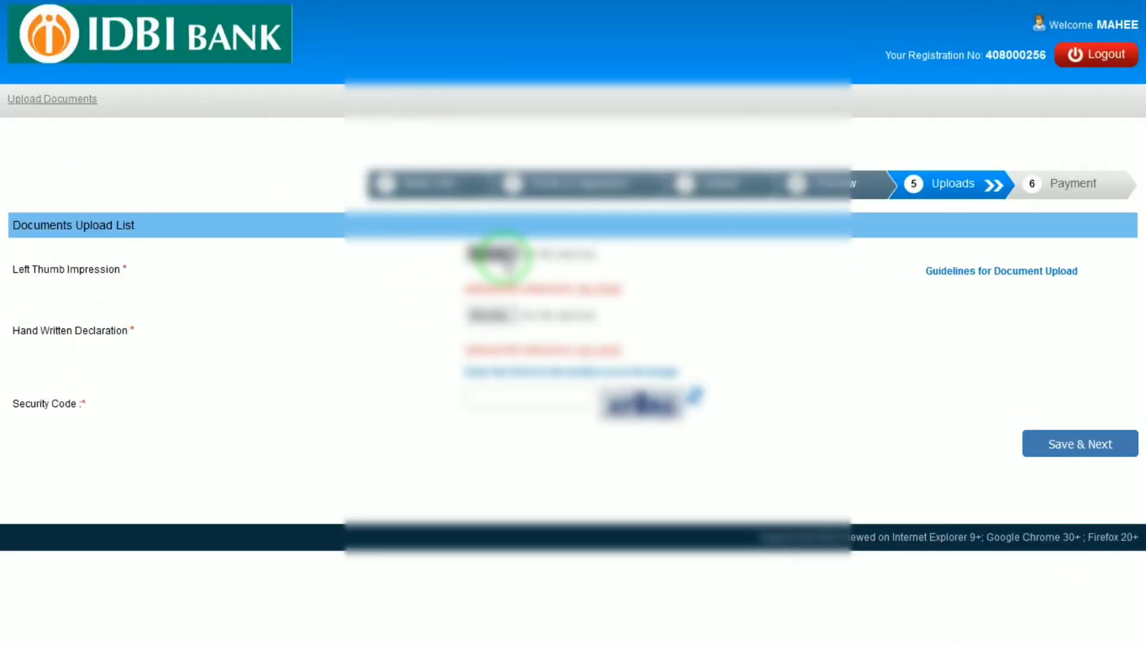
{"action": "left_click", "coordinate": [501, 255]}
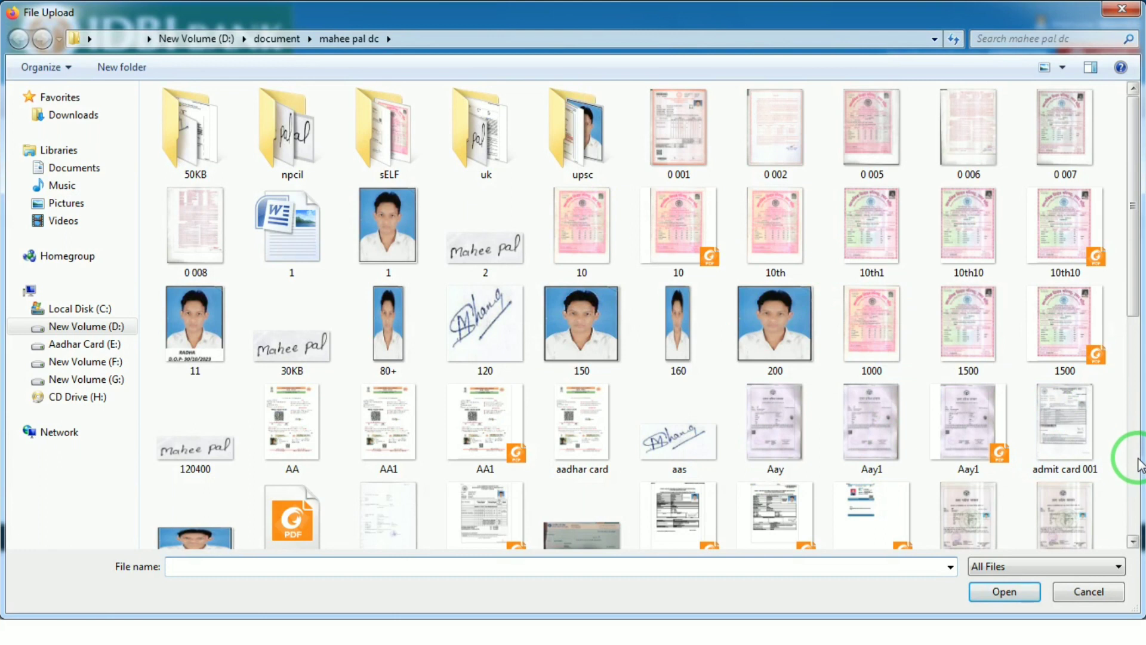
- Upload the left thumb impression image, accept its preview, and pick 10th10 as the handwritten declaration
{"action": "scroll", "coordinate": [1134, 463], "scroll_direction": "down", "scroll_amount": 10}
{"action": "double_click", "coordinate": [814, 457]}
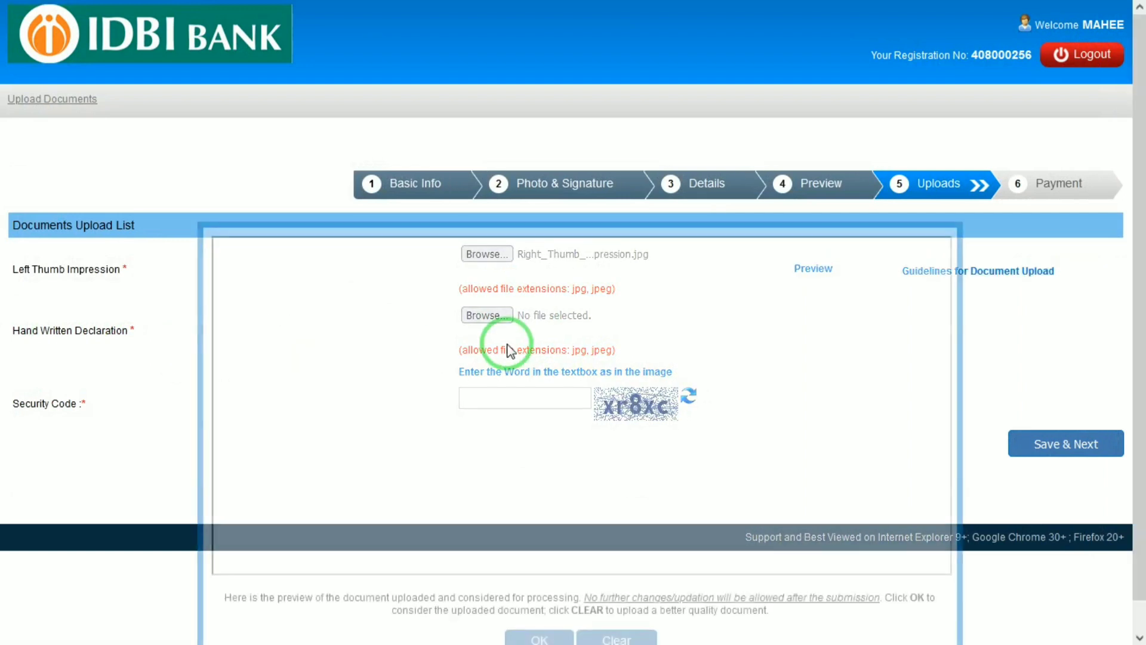
{"action": "left_click", "coordinate": [542, 635]}
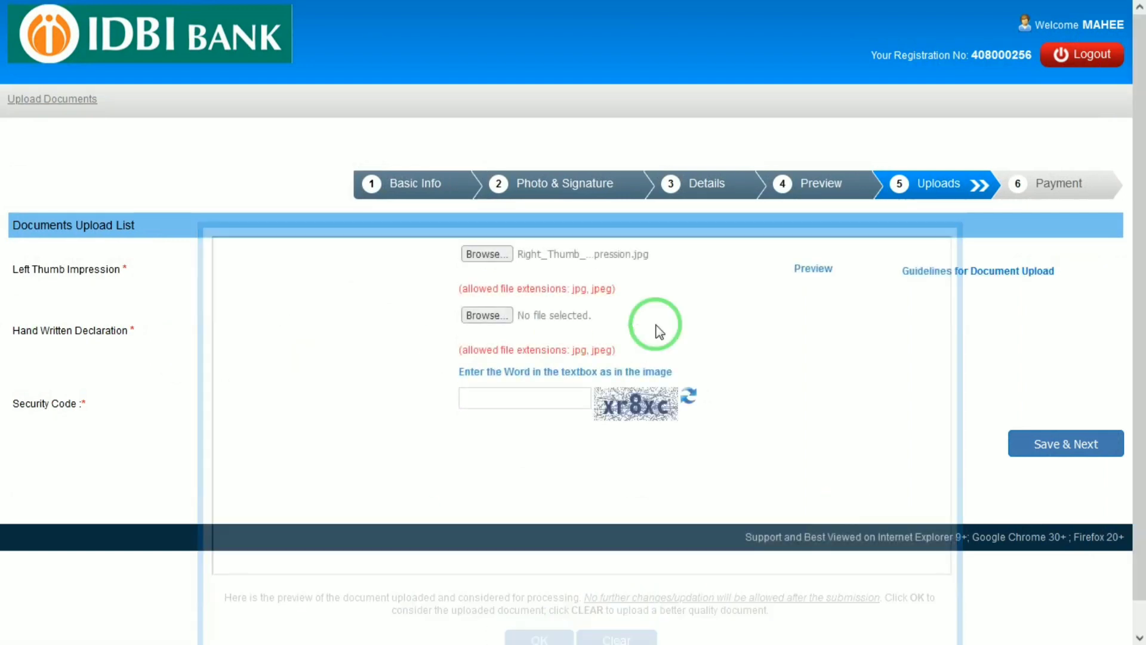
{"action": "left_click", "coordinate": [537, 325]}
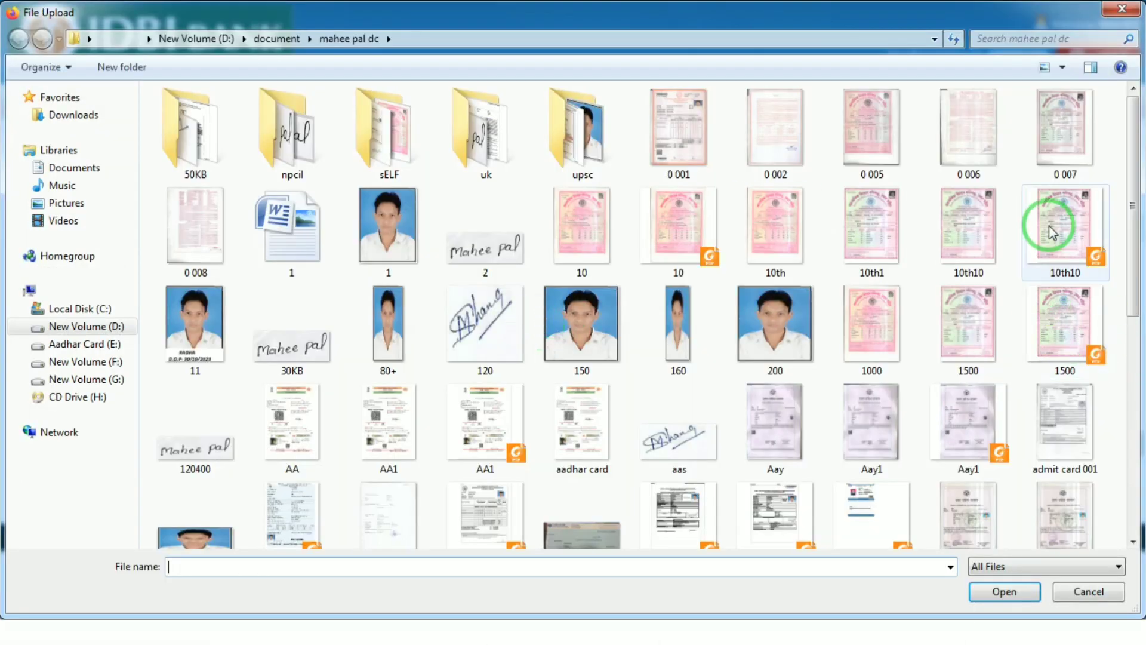
{"action": "double_click", "coordinate": [973, 243]}
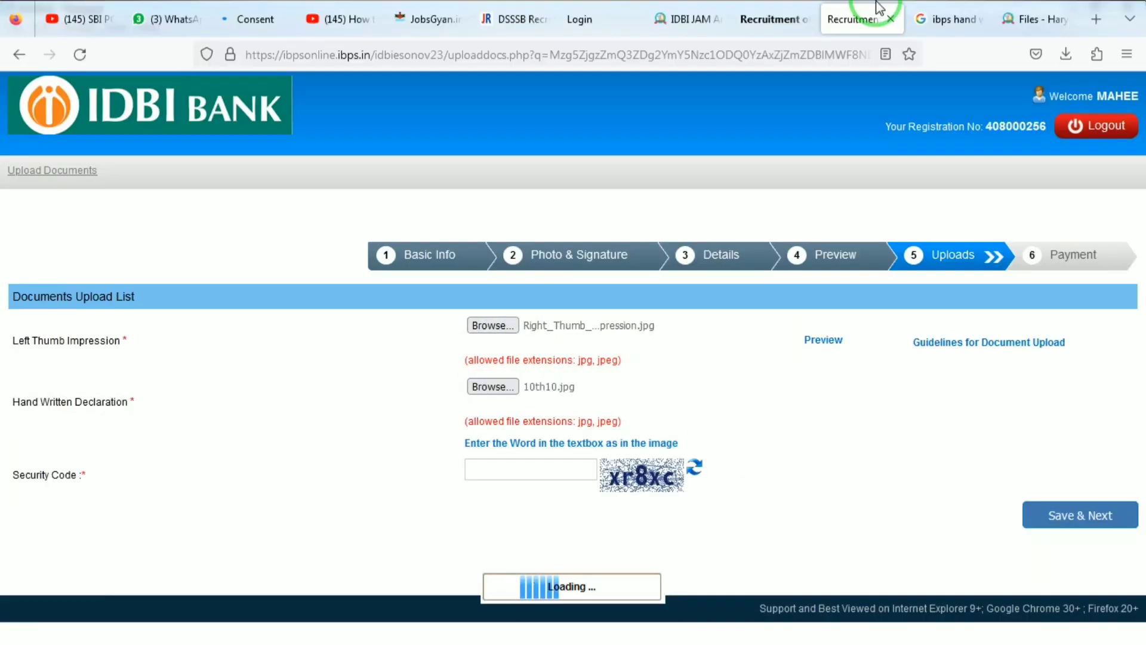
- Read the sample declaration wording under Google's People also ask, then go back to the IDBI tab
{"action": "left_click", "coordinate": [946, 15]}
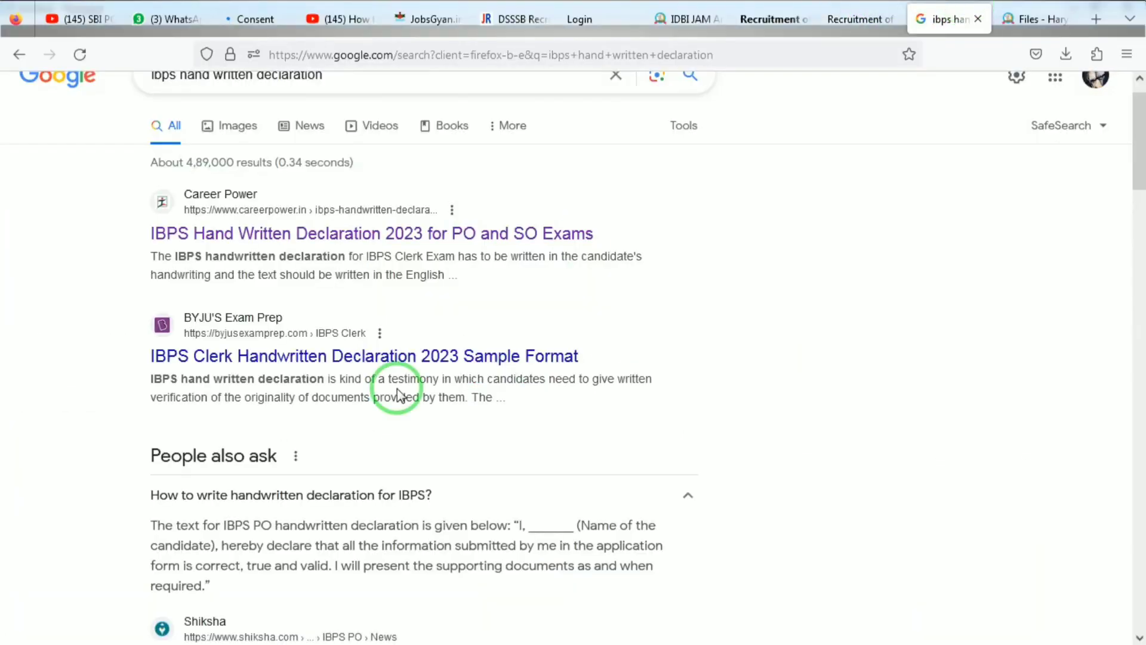
{"action": "key", "text": "F11"}
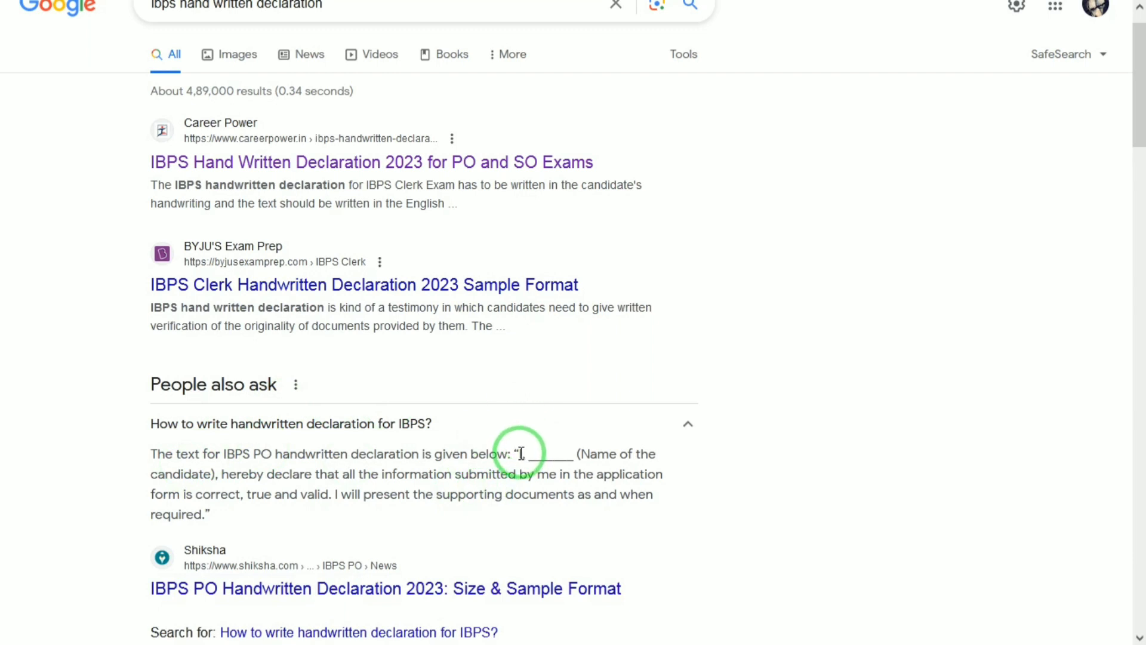
{"action": "left_click_drag", "start_coordinate": [519, 455], "coordinate": [548, 455]}
{"action": "left_click_drag", "start_coordinate": [637, 442], "coordinate": [541, 521]}
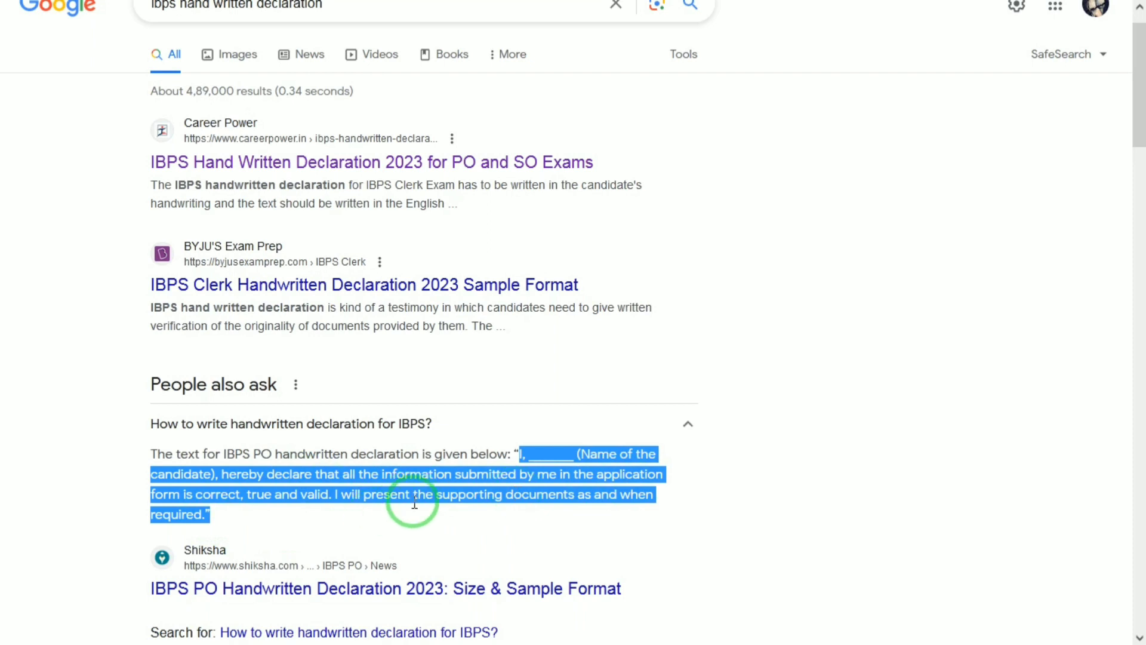
{"action": "left_click", "coordinate": [209, 512]}
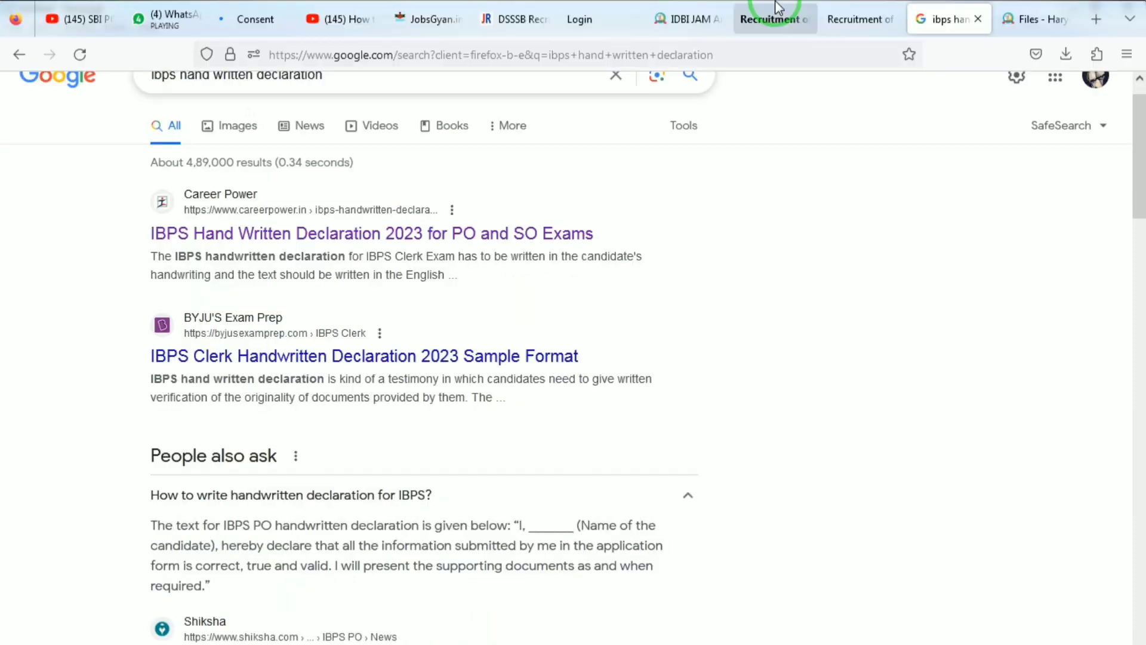
{"action": "left_click", "coordinate": [839, 13]}
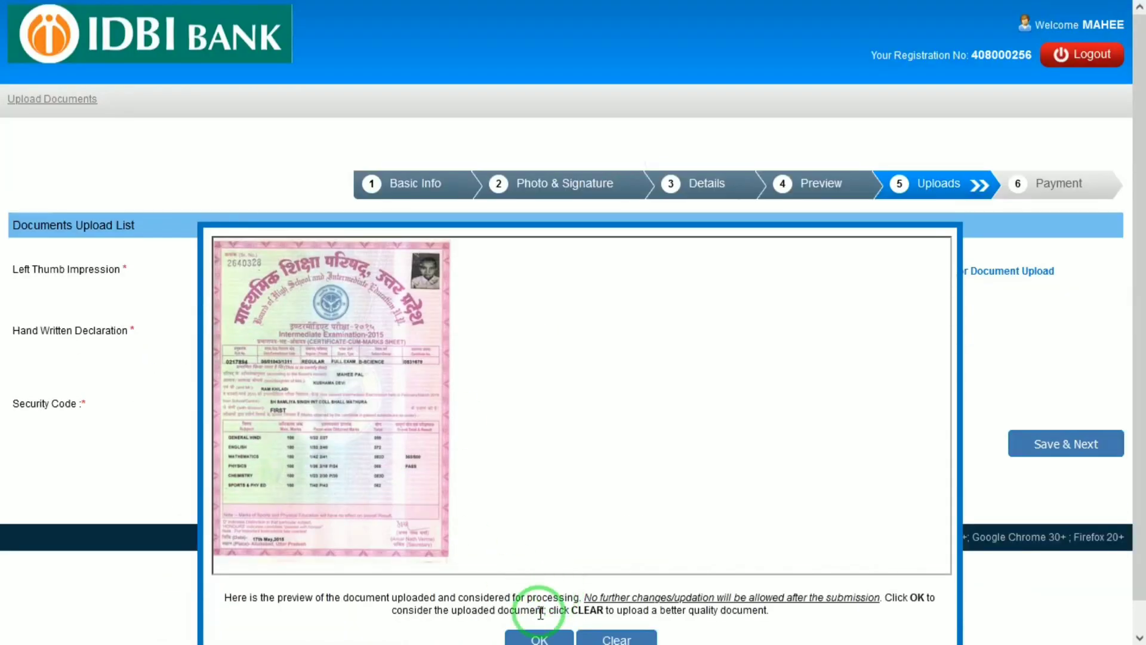
- Accept the 10th10 declaration preview, enter the captcha security code, and confirm Save & Next
{"action": "left_click", "coordinate": [540, 639]}
{"action": "left_click", "coordinate": [530, 395]}
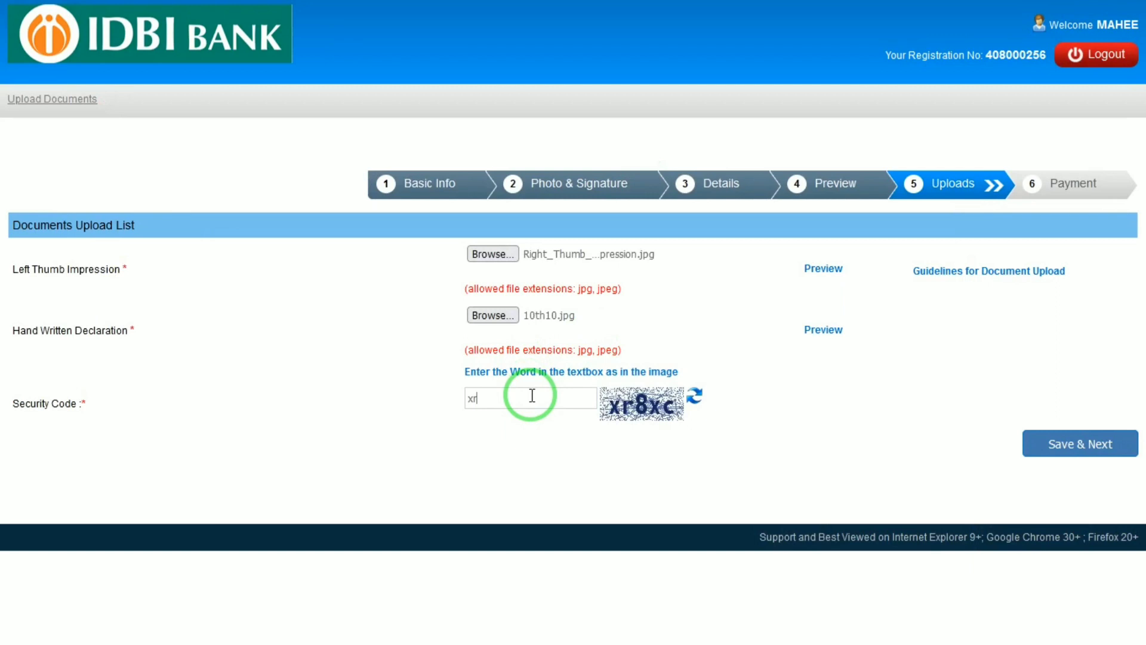
{"action": "type", "text": "xr8xc"}
{"action": "left_click", "coordinate": [1058, 448]}
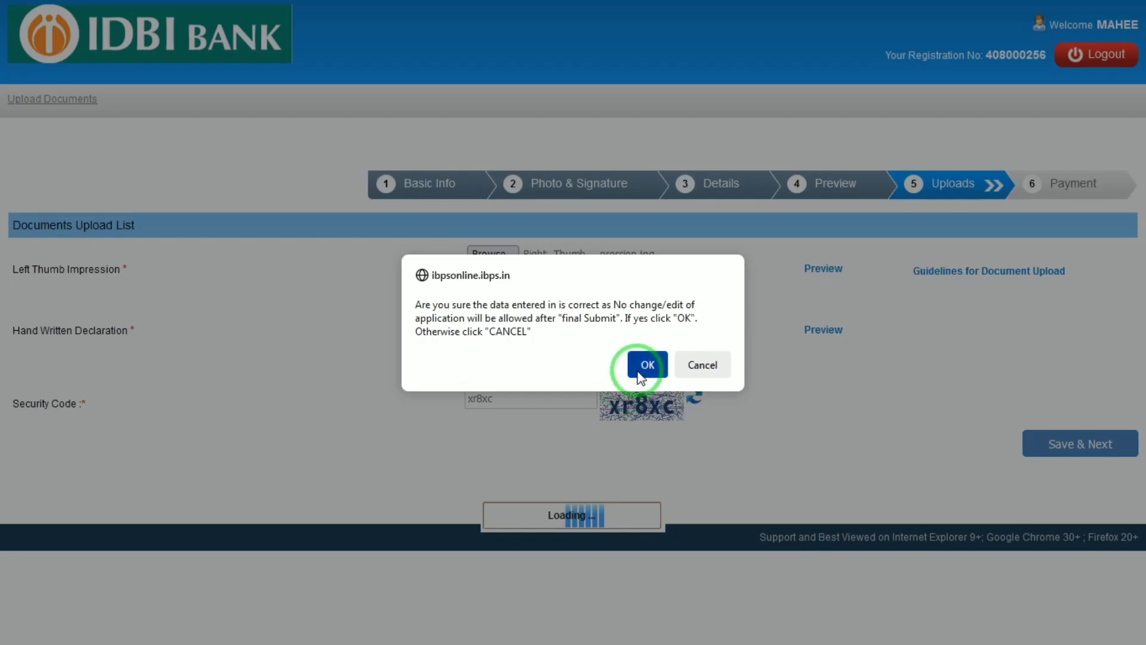
{"action": "left_click", "coordinate": [638, 370]}
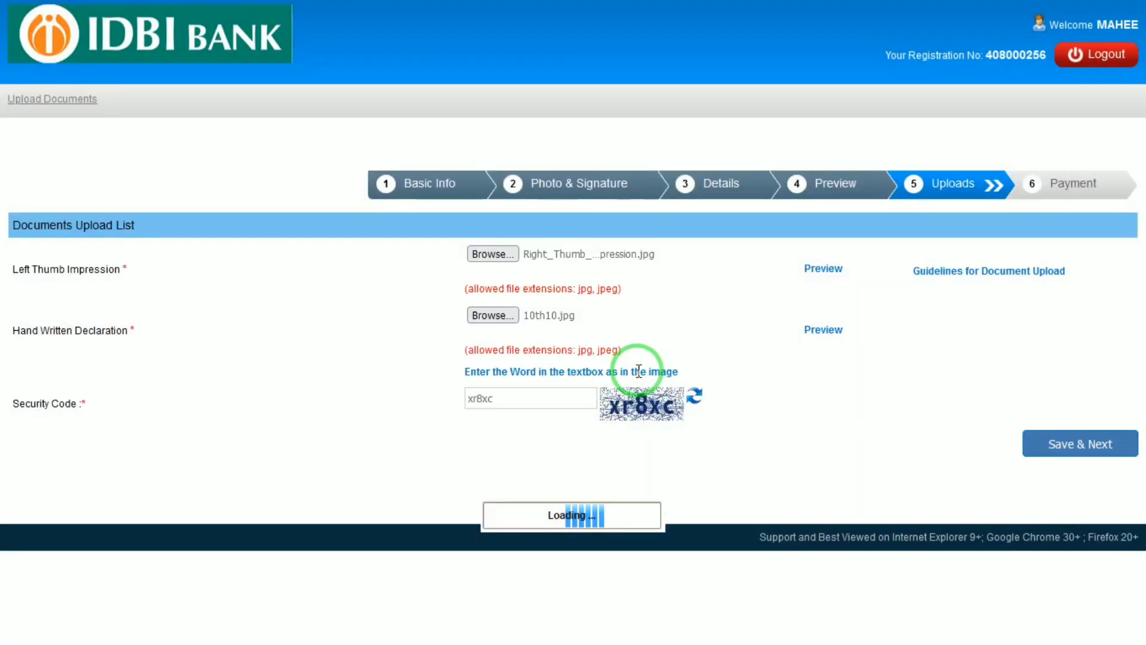